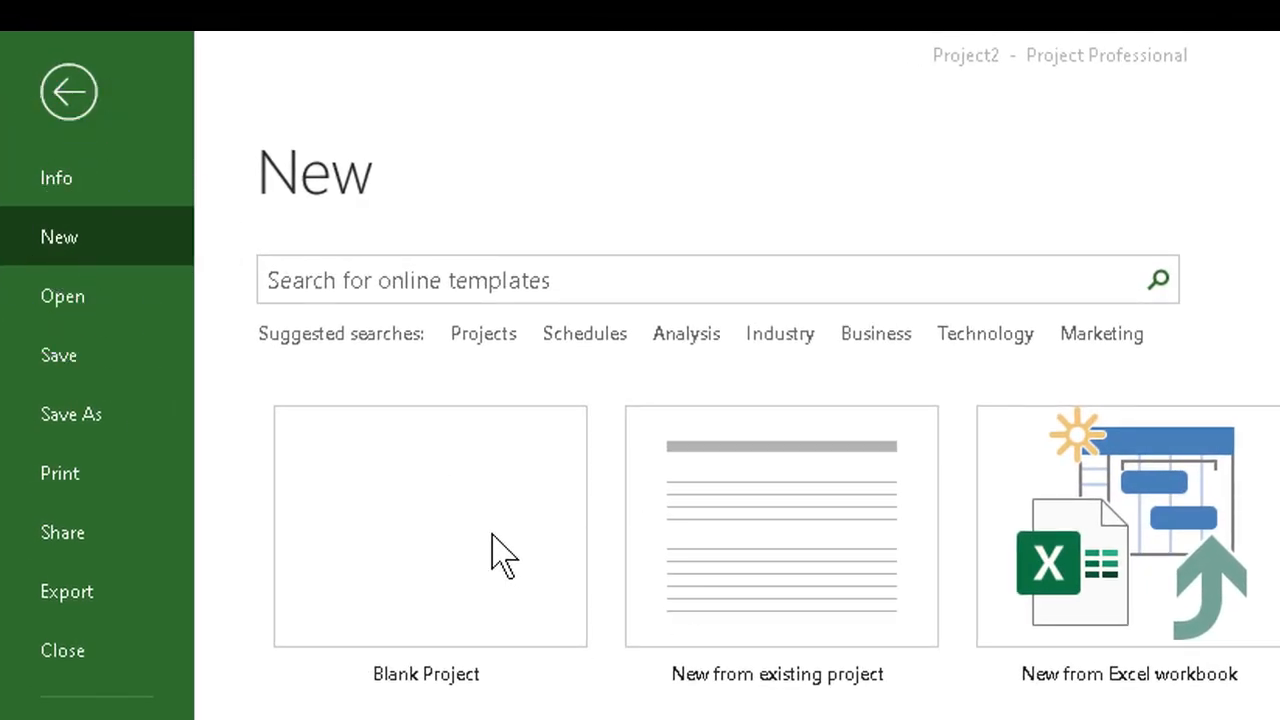
# Create a new blank project and dismiss the notice about the default scheduling mode for new tasks.
pyautogui.click(444, 515)
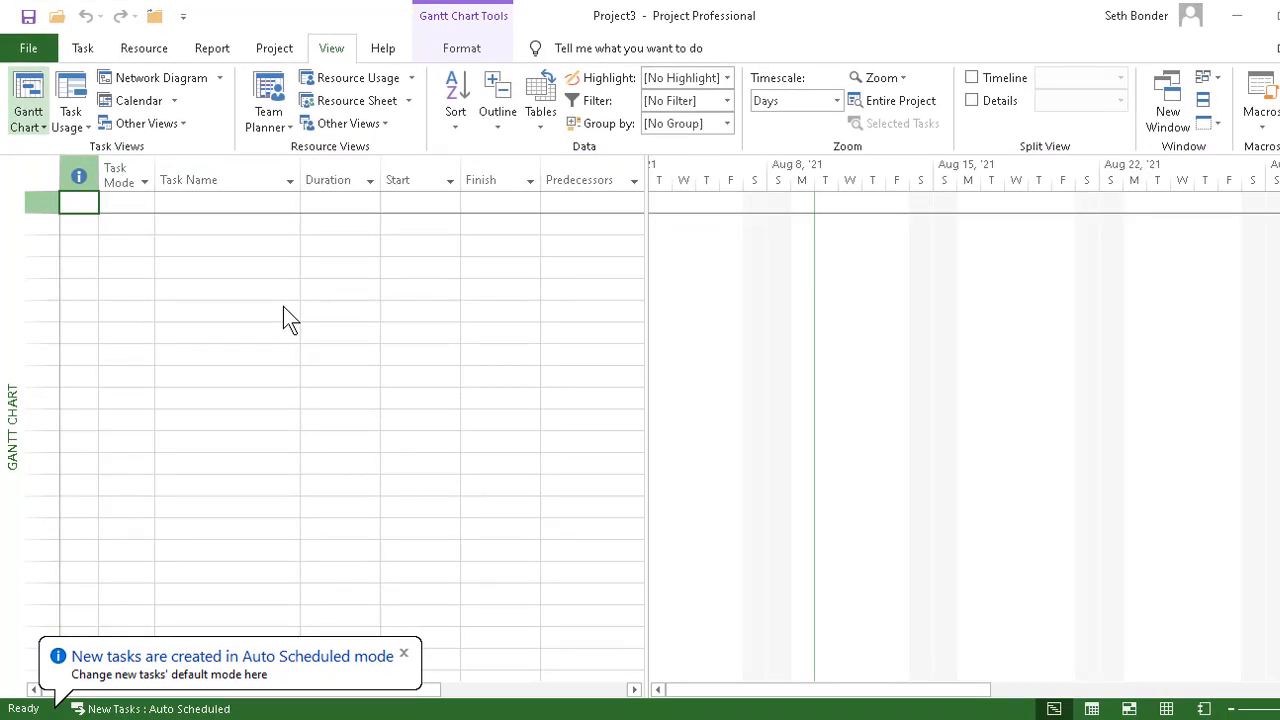
pyautogui.click(403, 653)
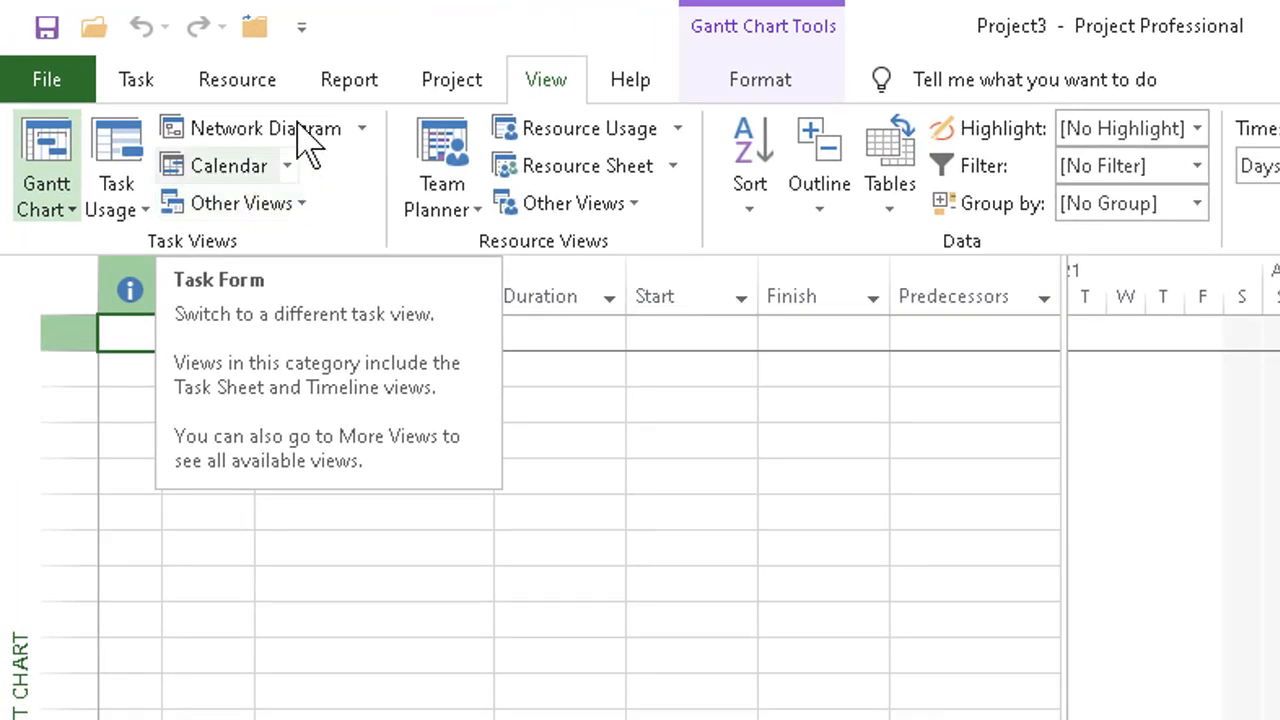
# Review the ribbon commands for tasks, resources, reports and the project, ending on the Task commands.
pyautogui.click(140, 82)
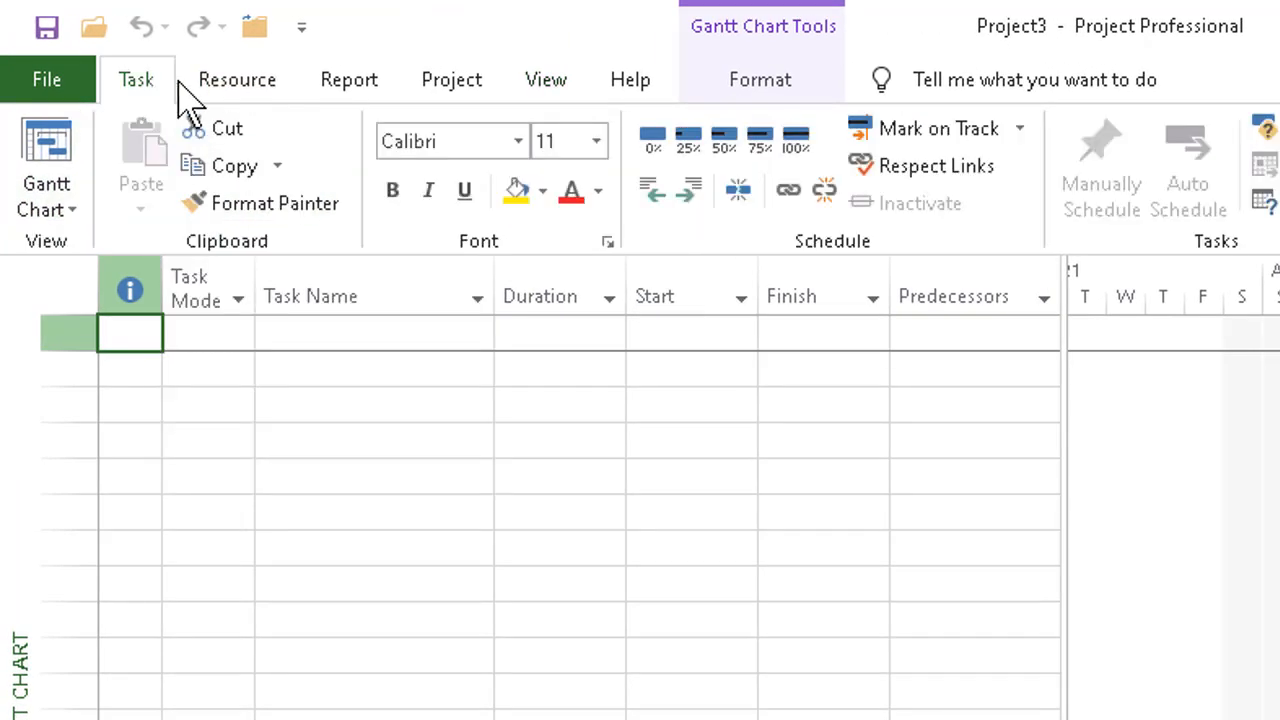
pyautogui.click(262, 88)
pyautogui.click(352, 88)
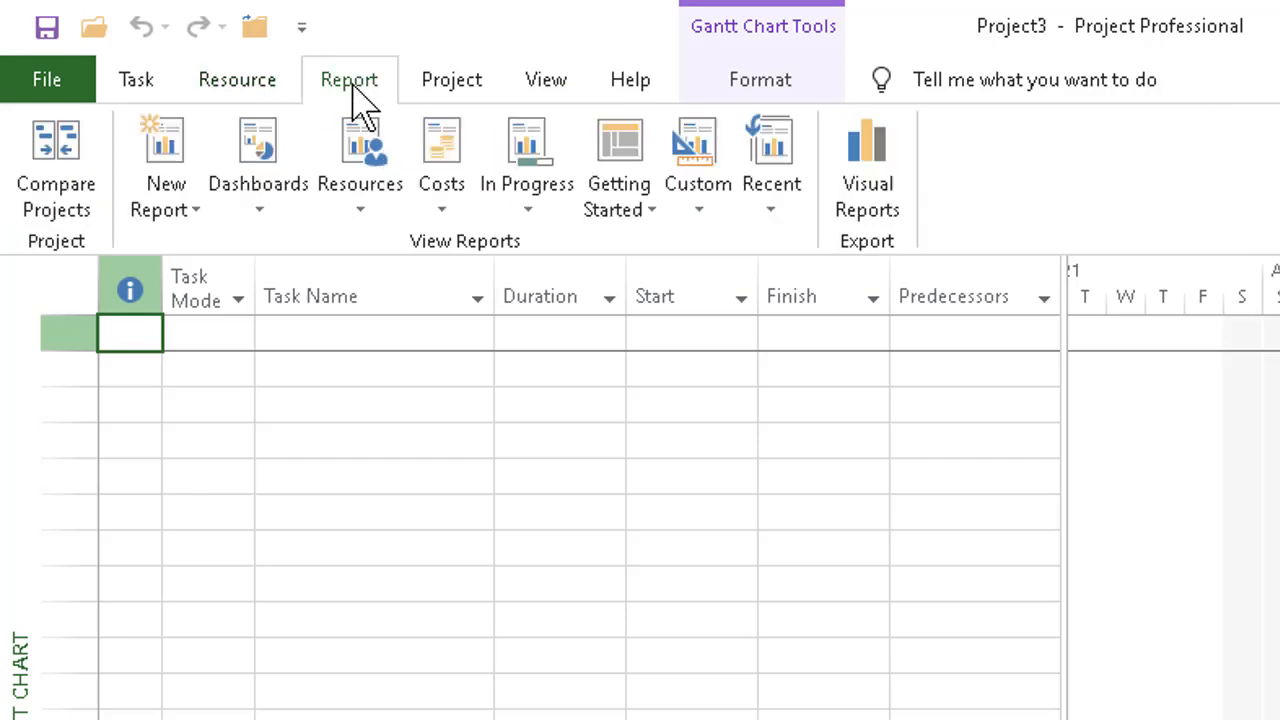
pyautogui.click(466, 96)
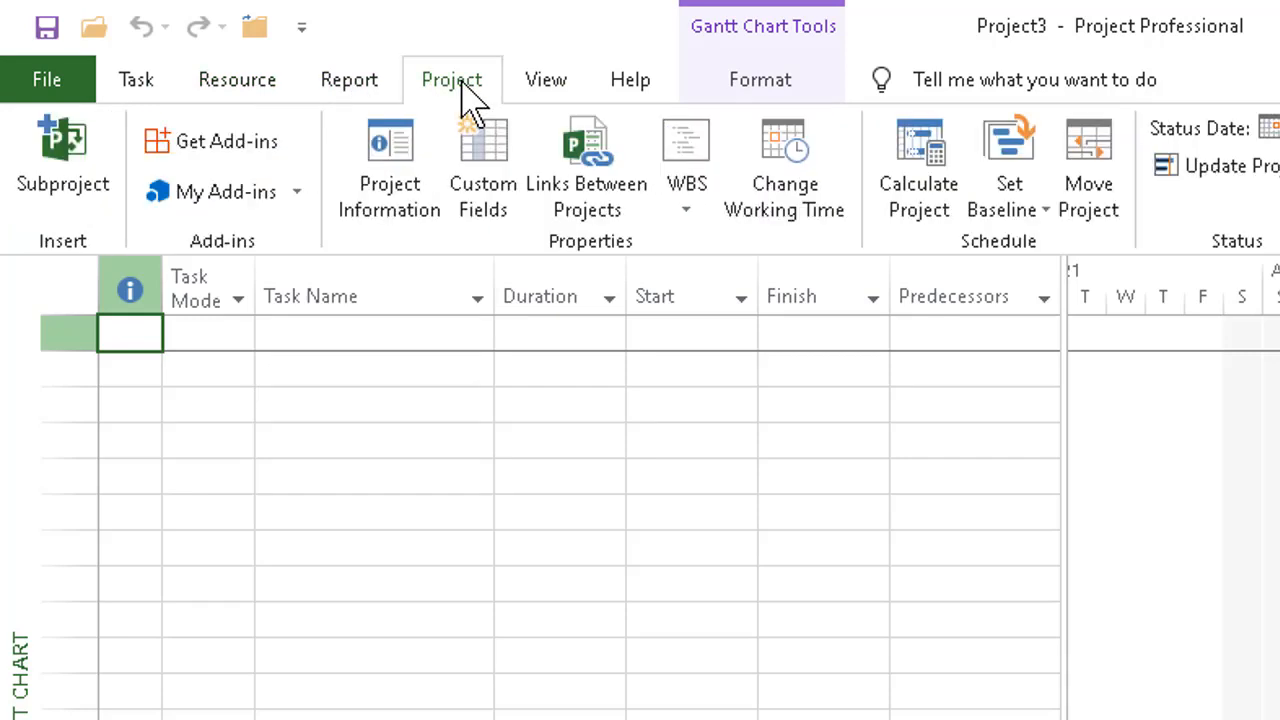
pyautogui.click(140, 88)
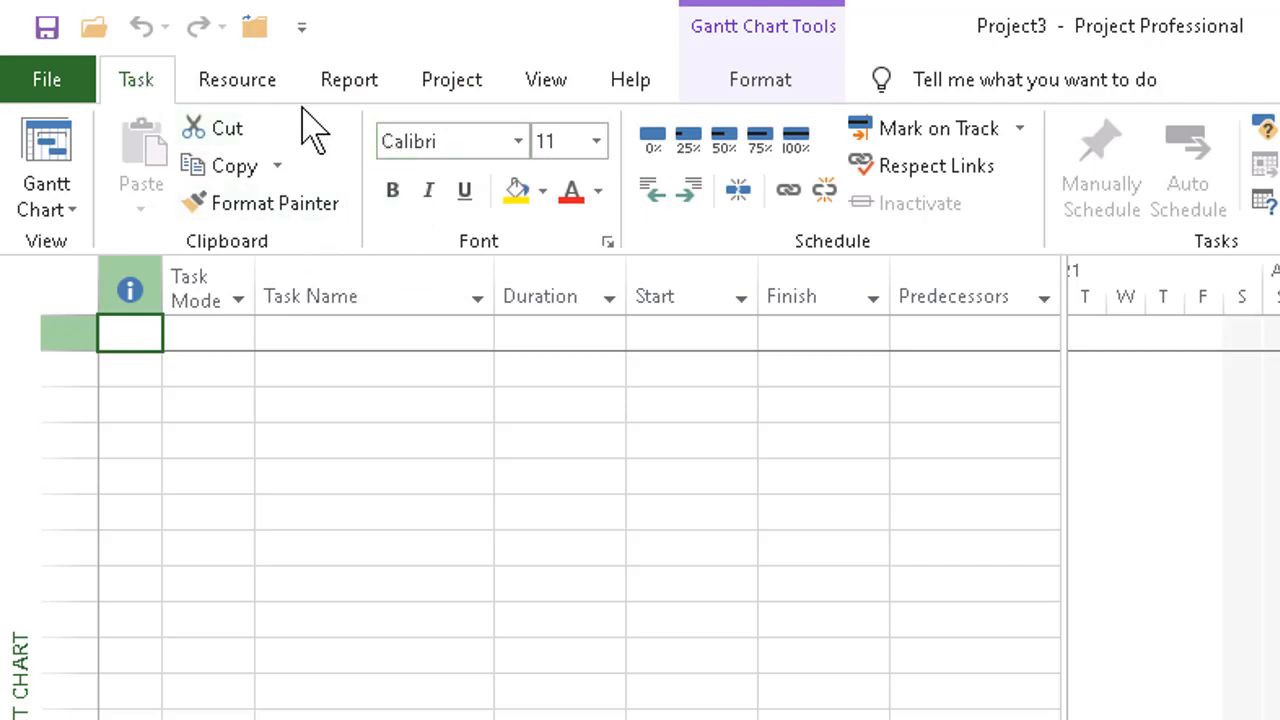
# Collapse the ribbon, show the Task commands temporarily, and restore the full ribbon with the Resource commands displayed.
pyautogui.doubleClick(146, 86)
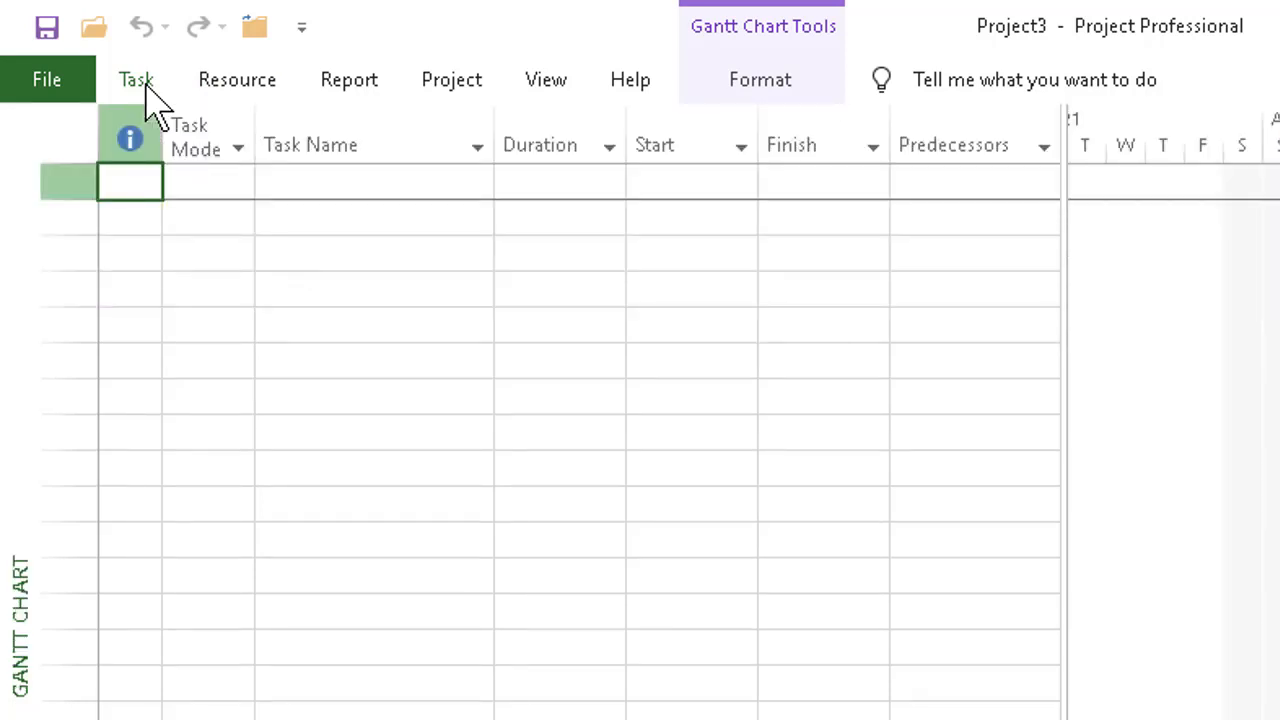
pyautogui.click(146, 88)
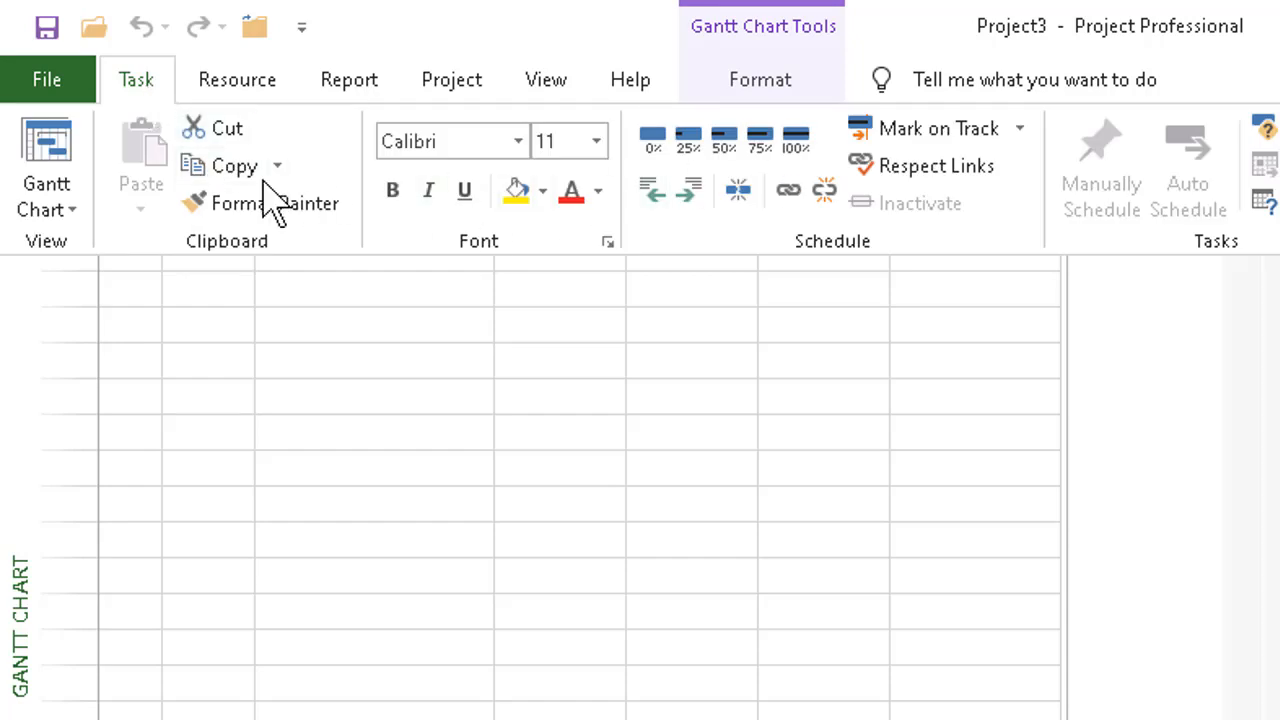
pyautogui.click(130, 82)
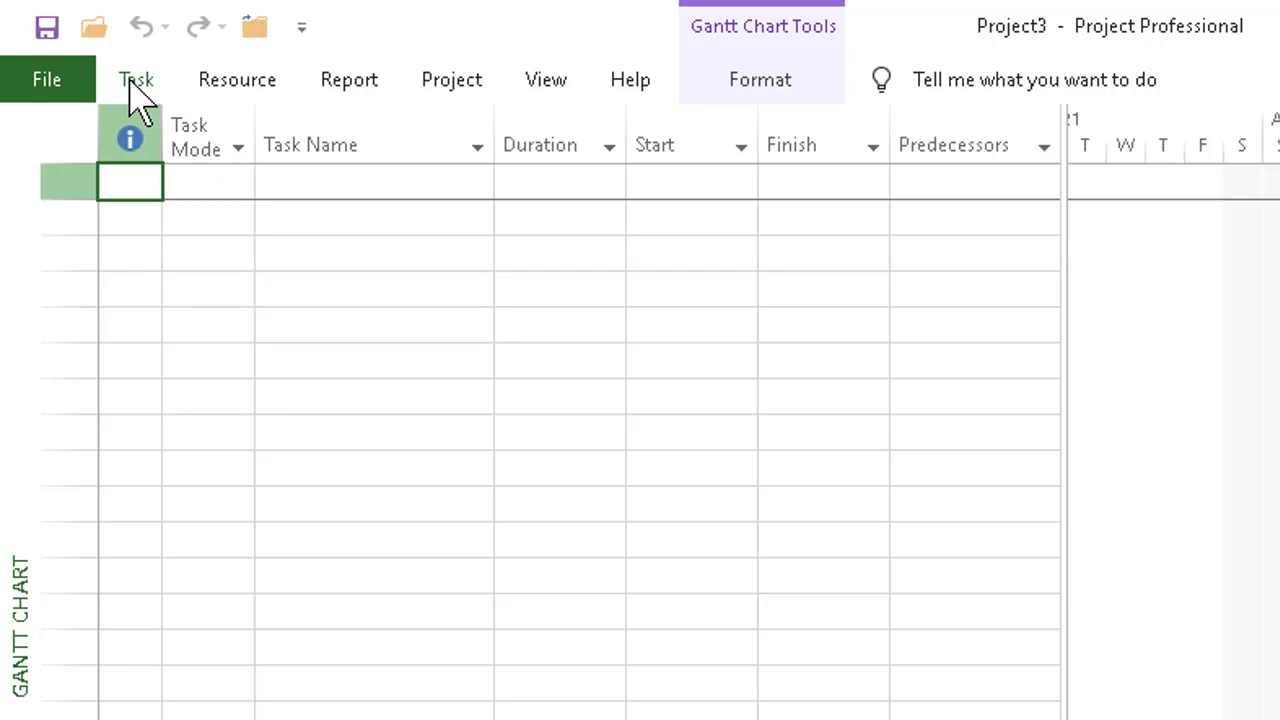
pyautogui.doubleClick(240, 84)
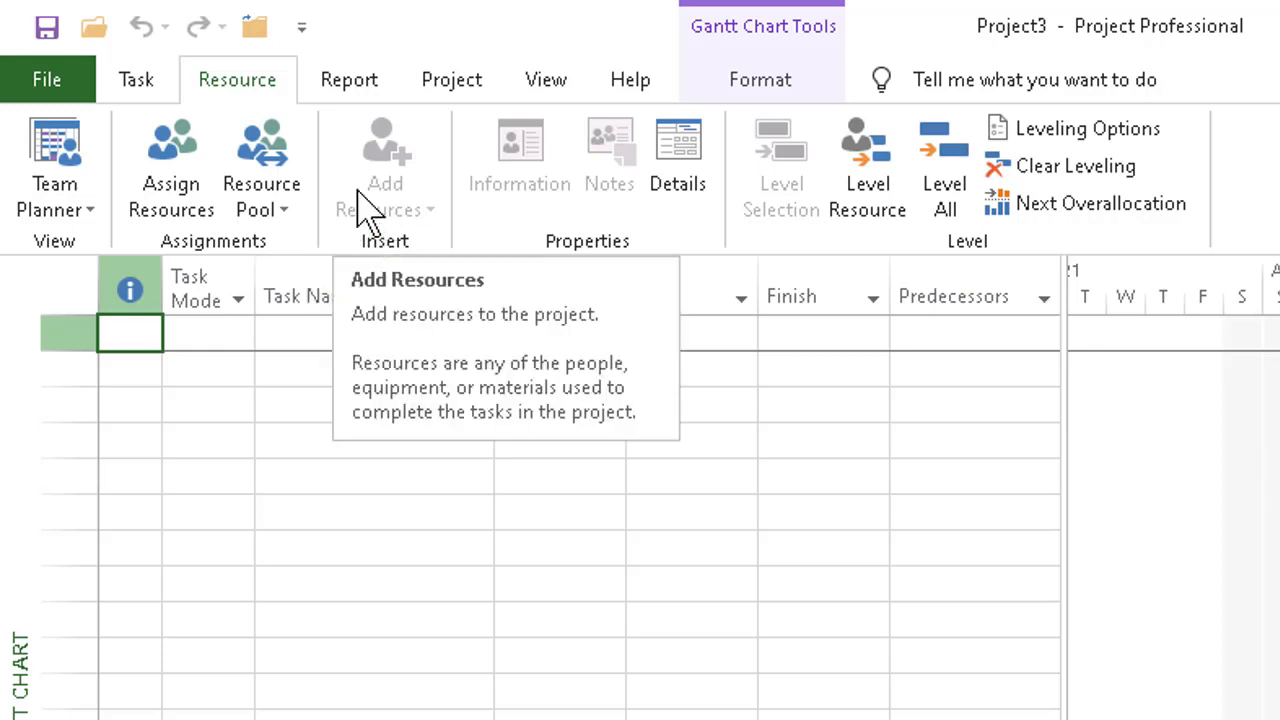
# Check the current Gantt Chart view and switch the project to the Resource Sheet view.
pyautogui.click(552, 92)
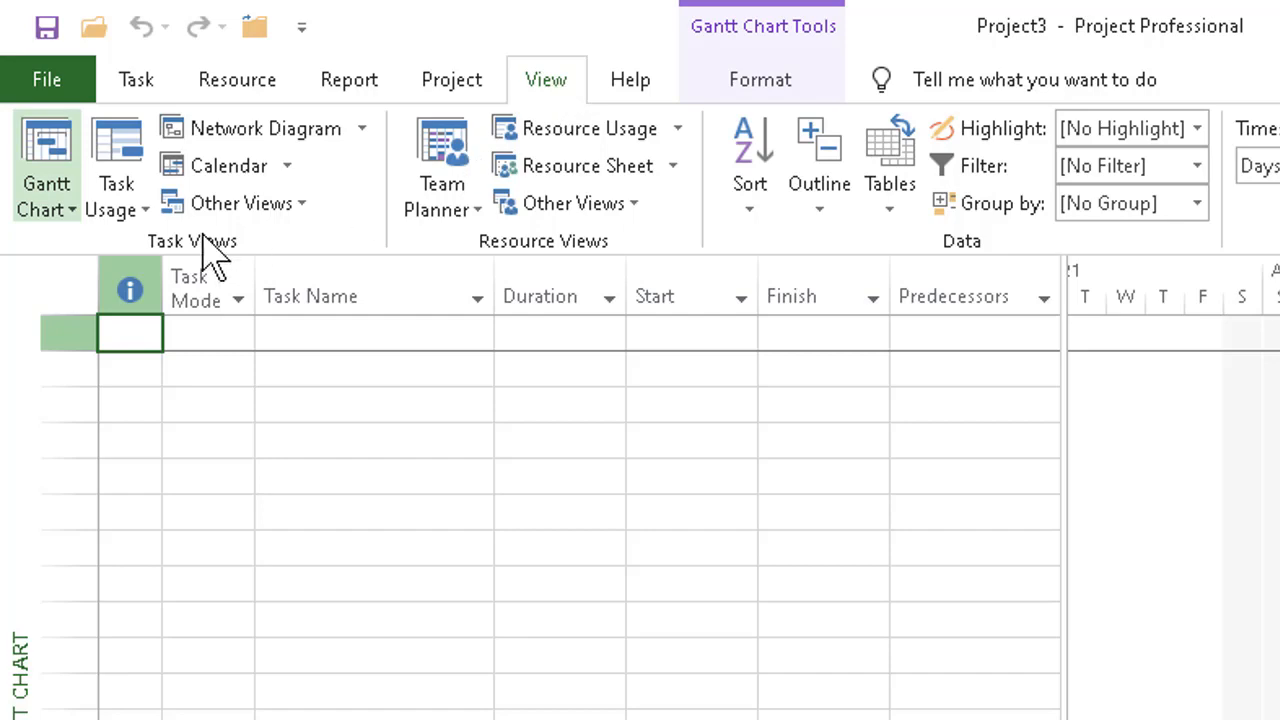
pyautogui.click(45, 205)
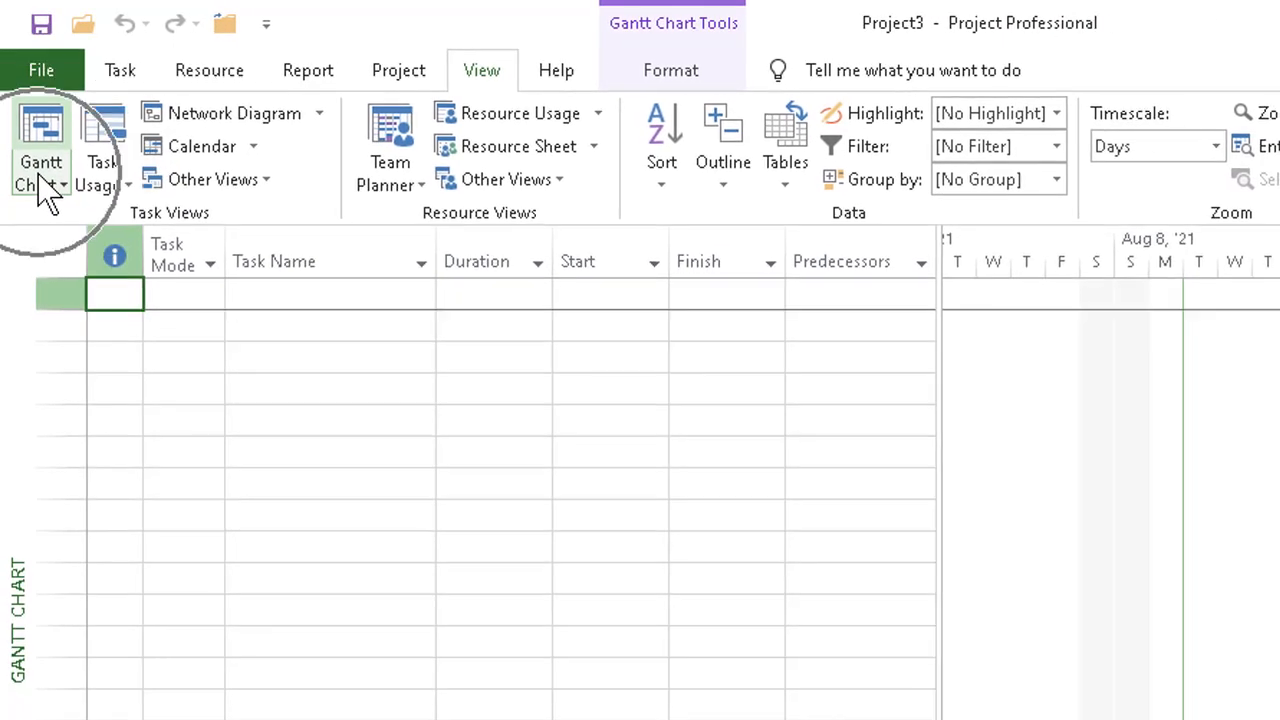
pyautogui.click(15, 695)
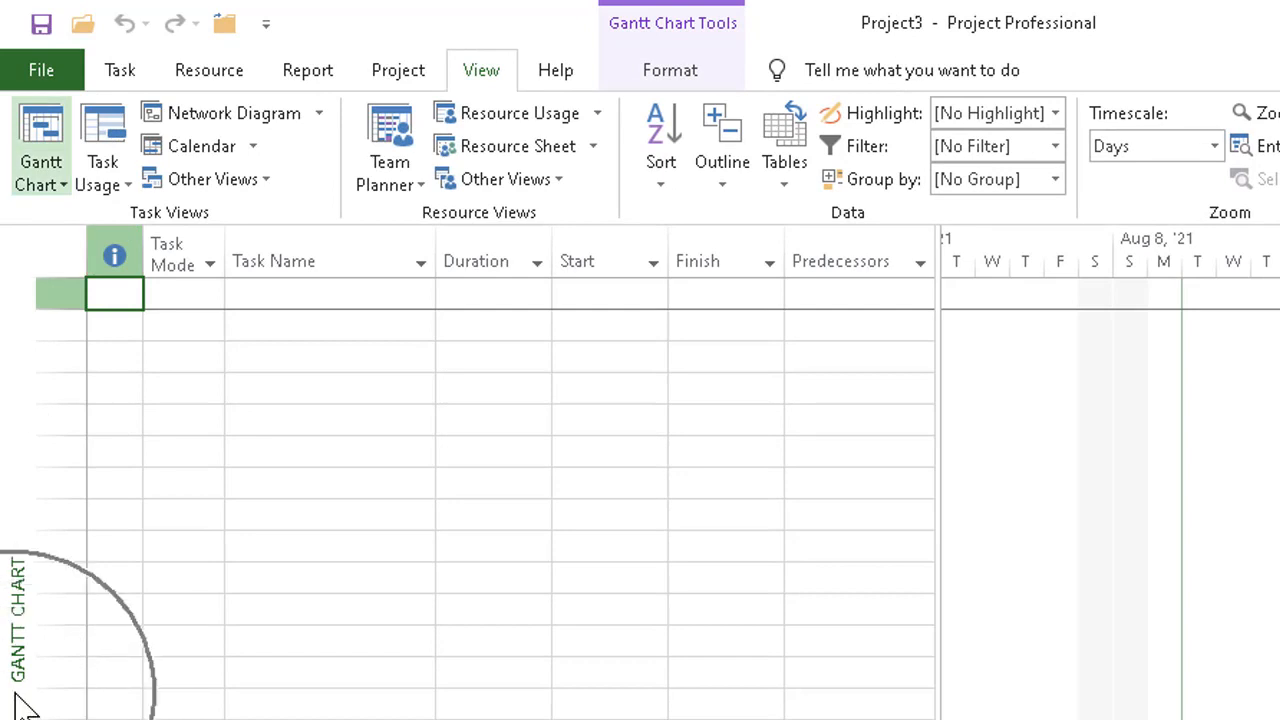
pyautogui.click(15, 695)
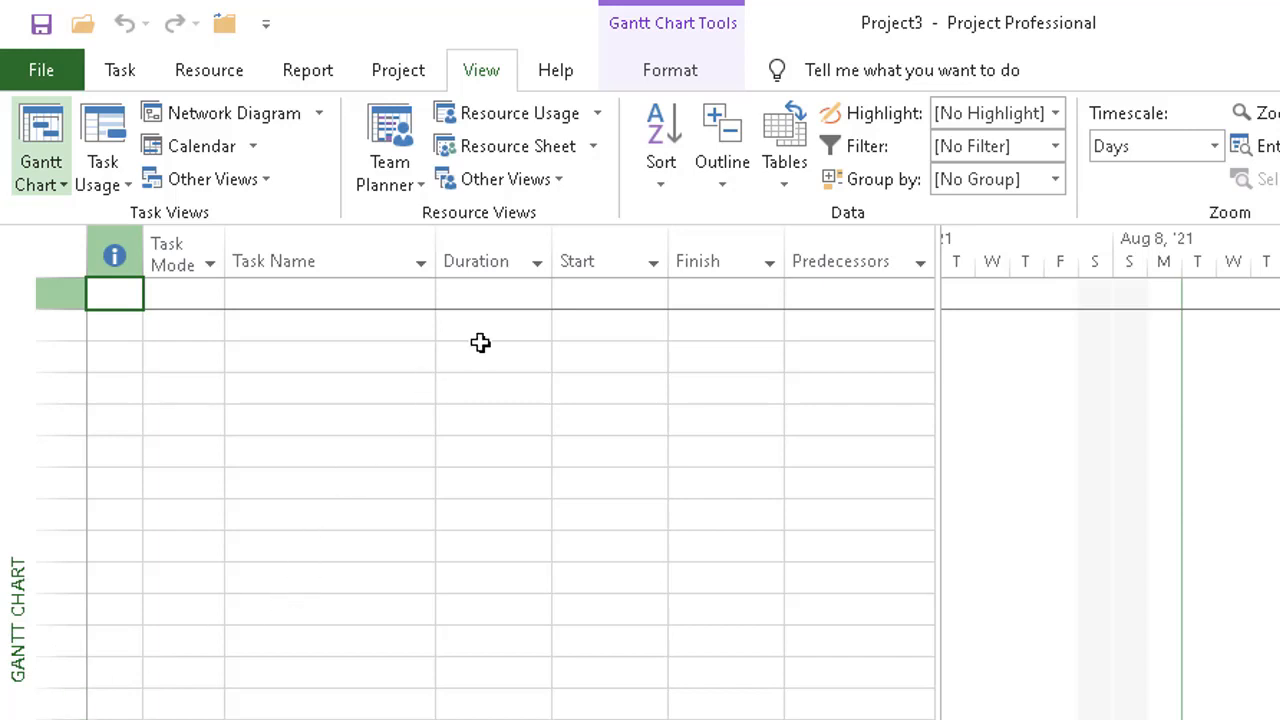
pyautogui.click(548, 160)
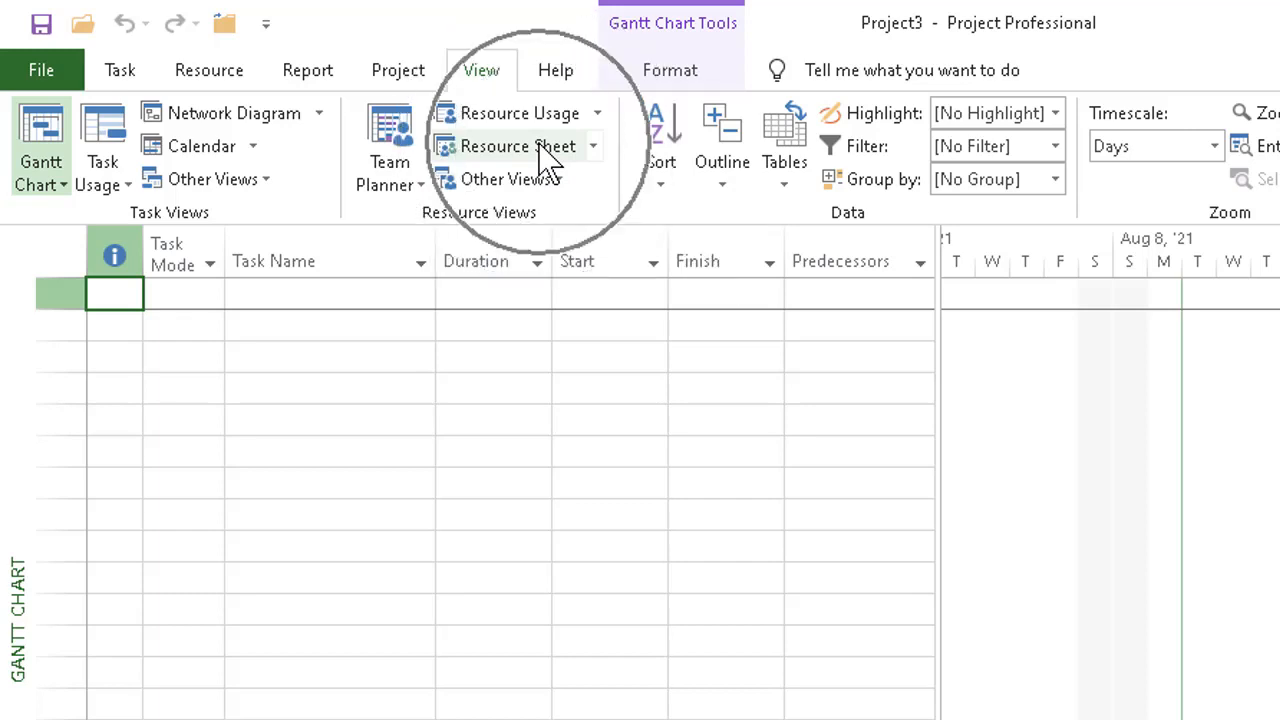
pyautogui.click(548, 160)
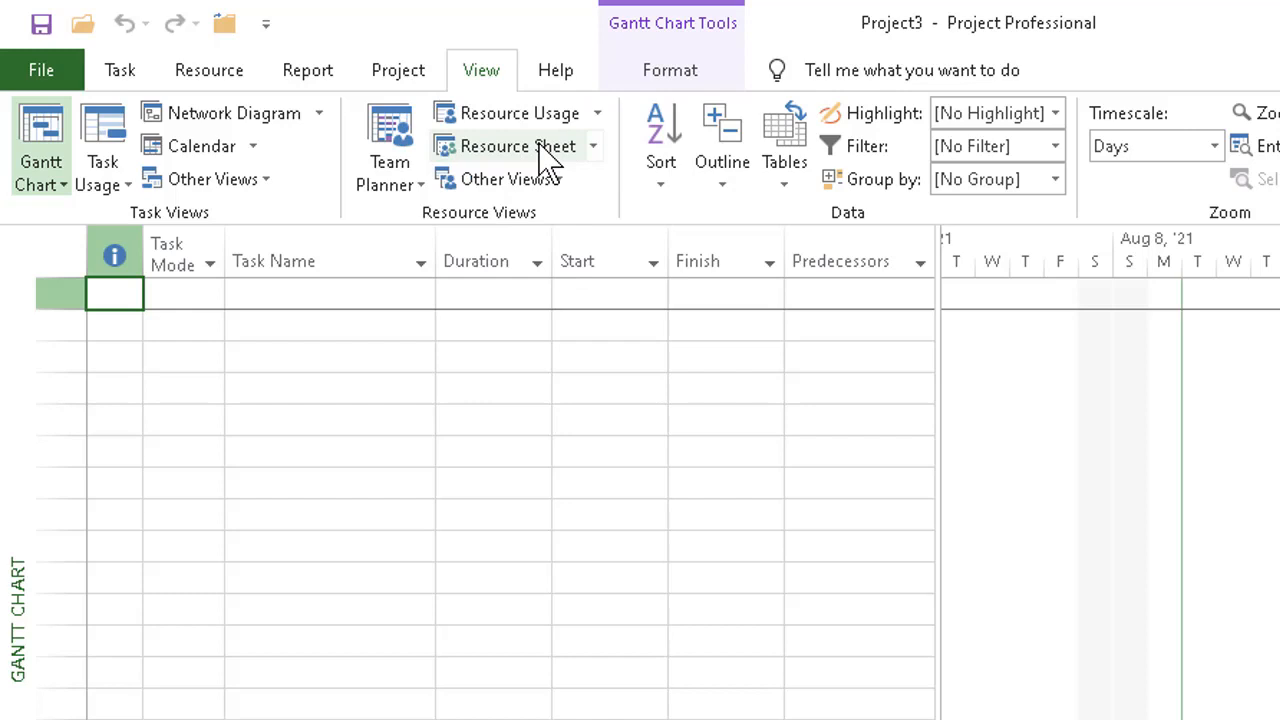
pyautogui.click(548, 160)
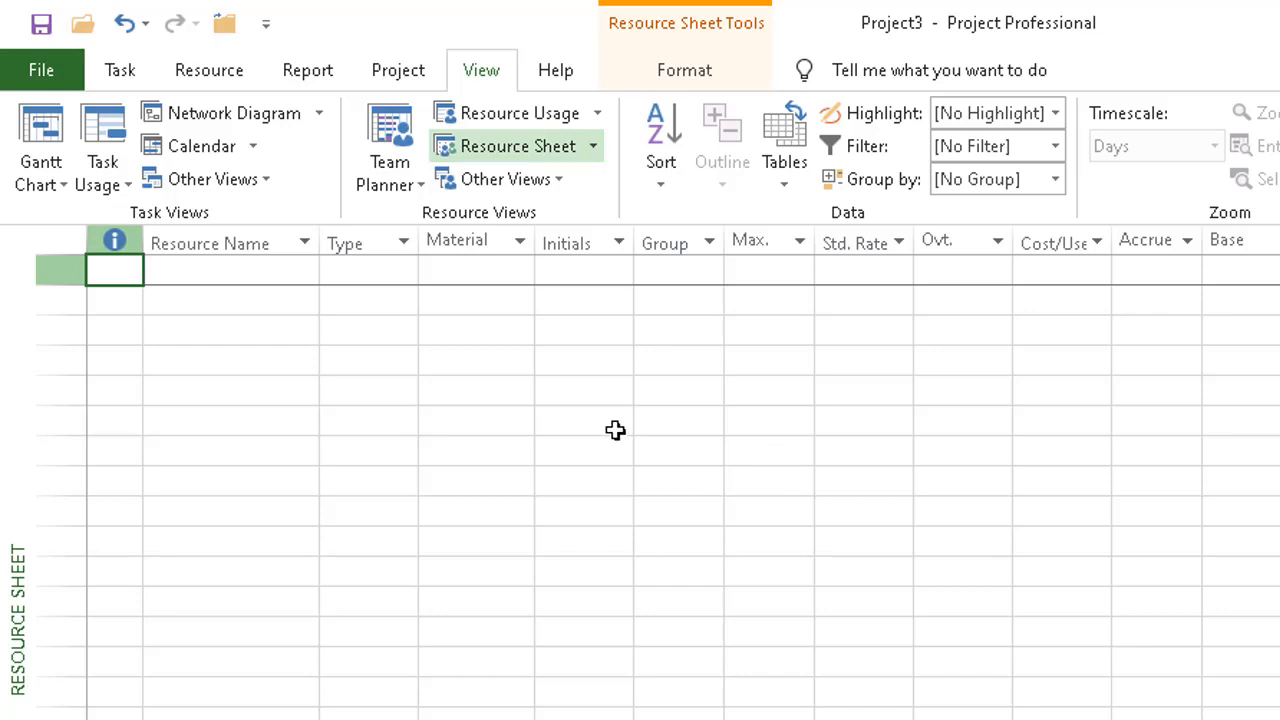
# Return to the Gantt Chart view, revisit the Resource Sheet for comparison, and go back to the Gantt Chart.
pyautogui.click(55, 195)
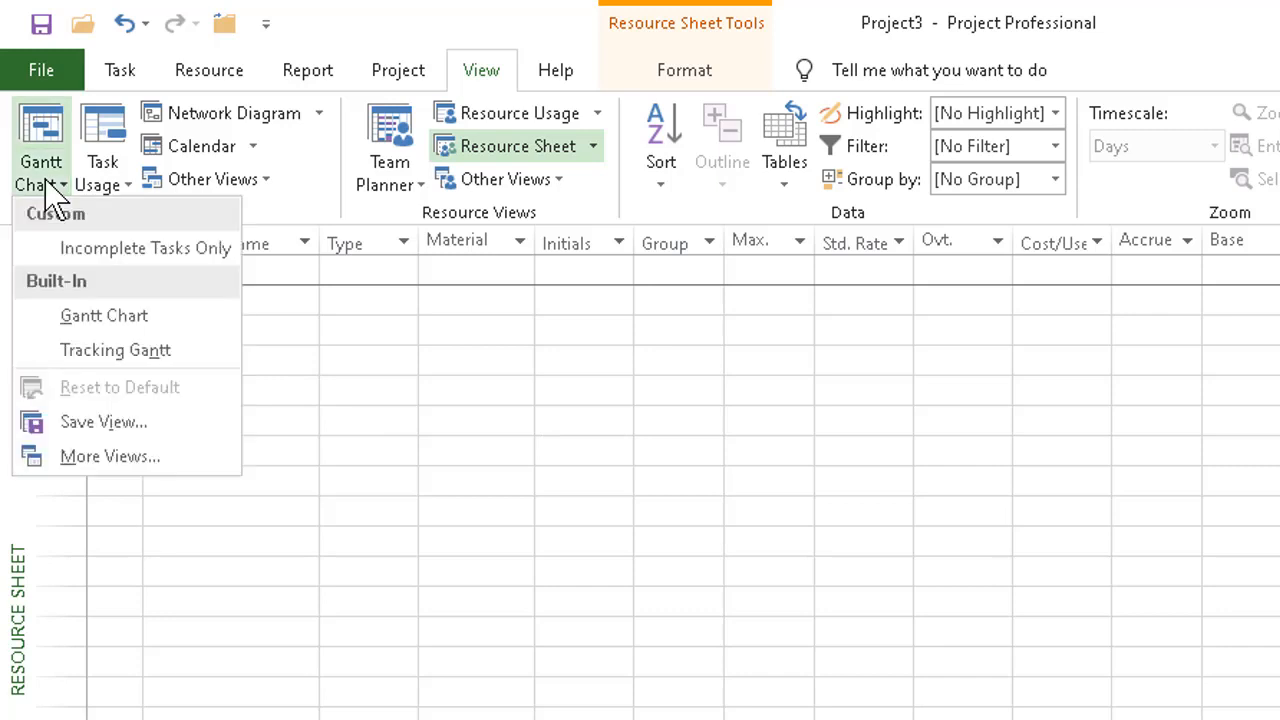
pyautogui.click(82, 322)
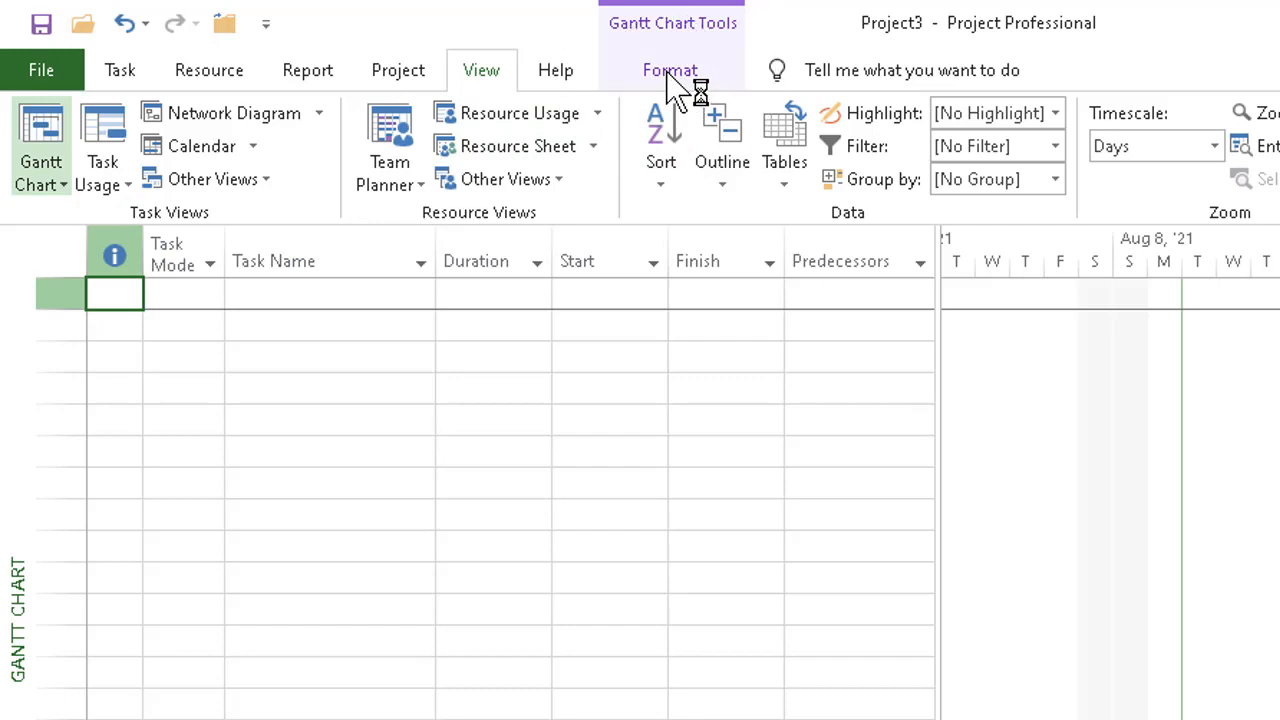
pyautogui.click(667, 74)
pyautogui.click(667, 74)
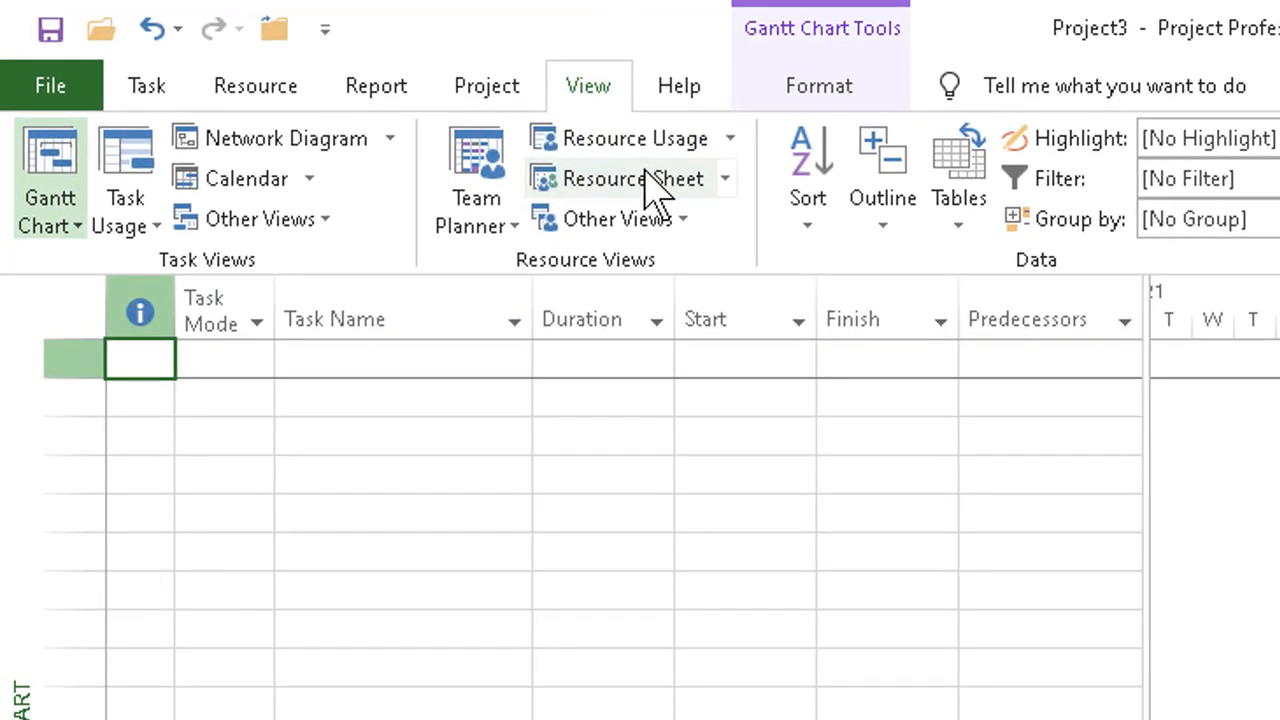
pyautogui.click(645, 180)
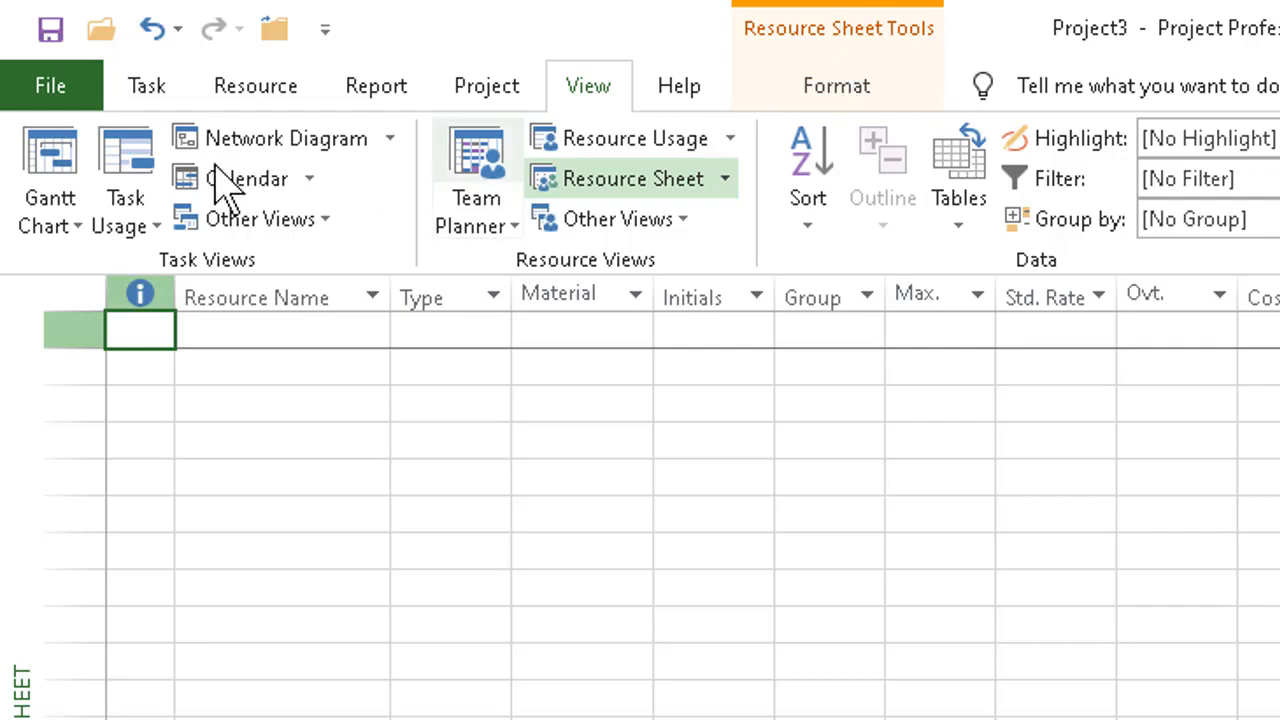
pyautogui.click(50, 172)
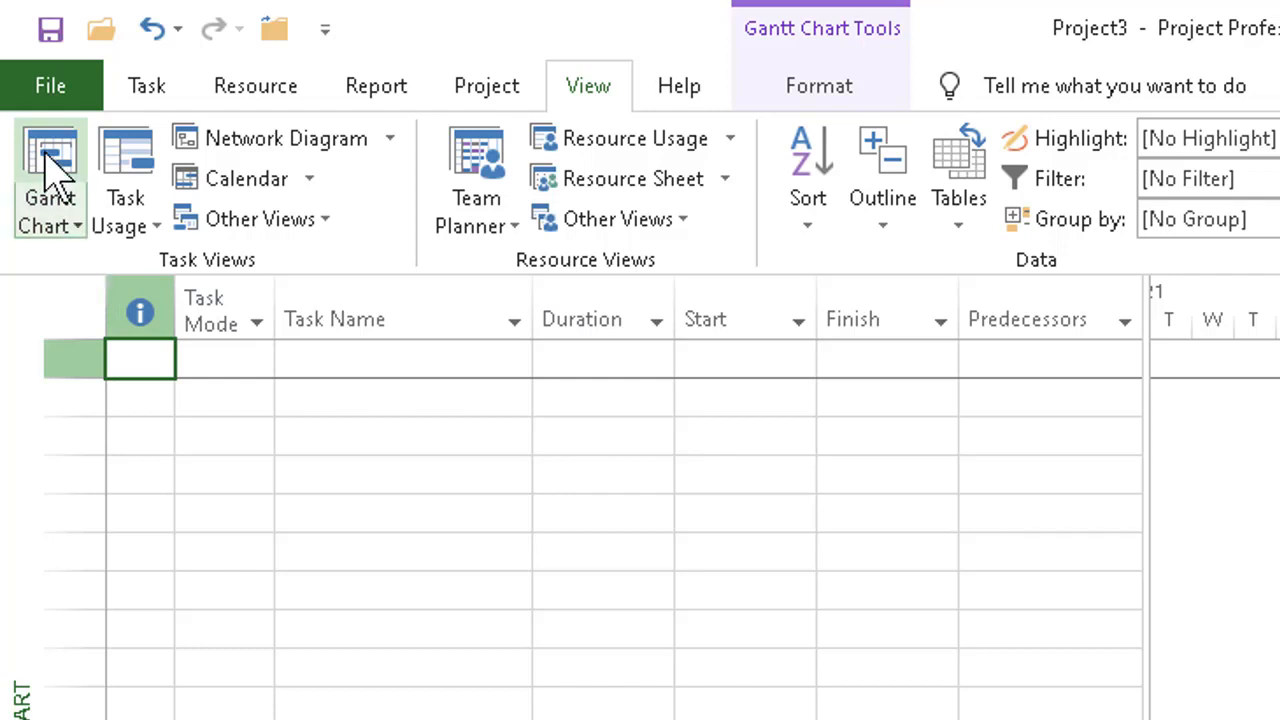
# Open the project file Typical Commercial Construction L1 from the Lesson 1 folder.
pyautogui.click(43, 93)
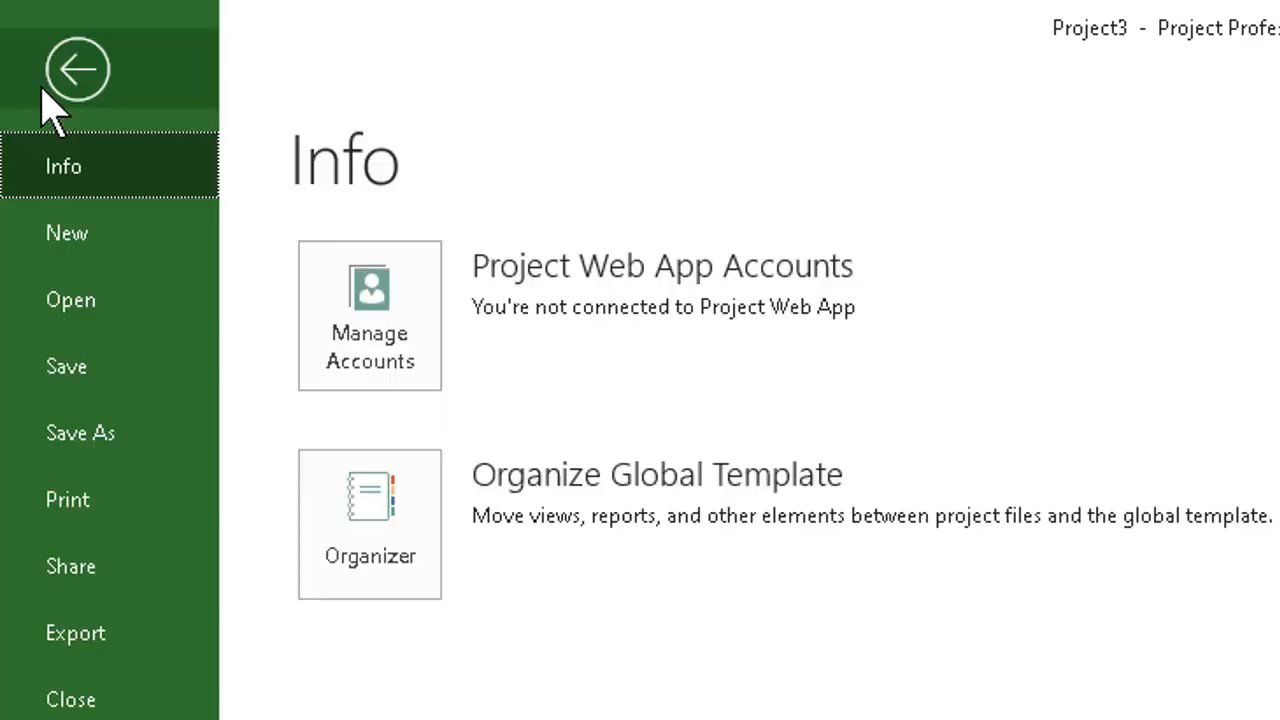
pyautogui.click(93, 310)
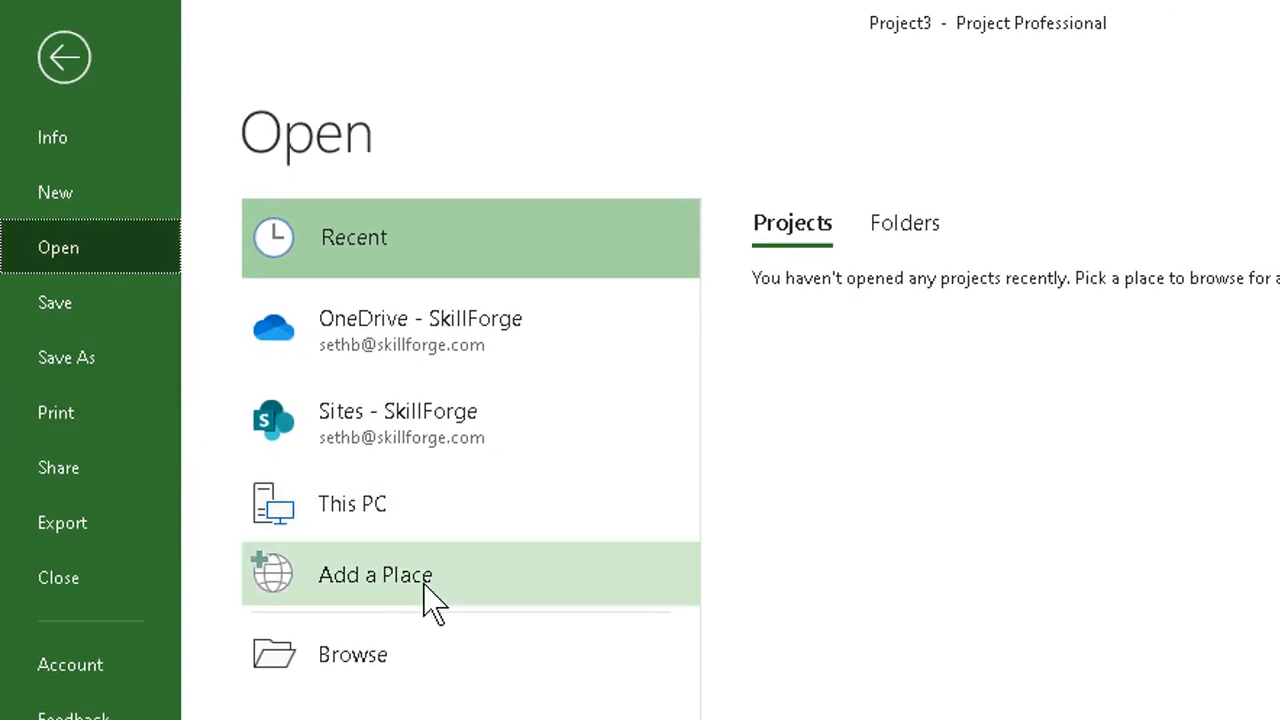
pyautogui.click(449, 650)
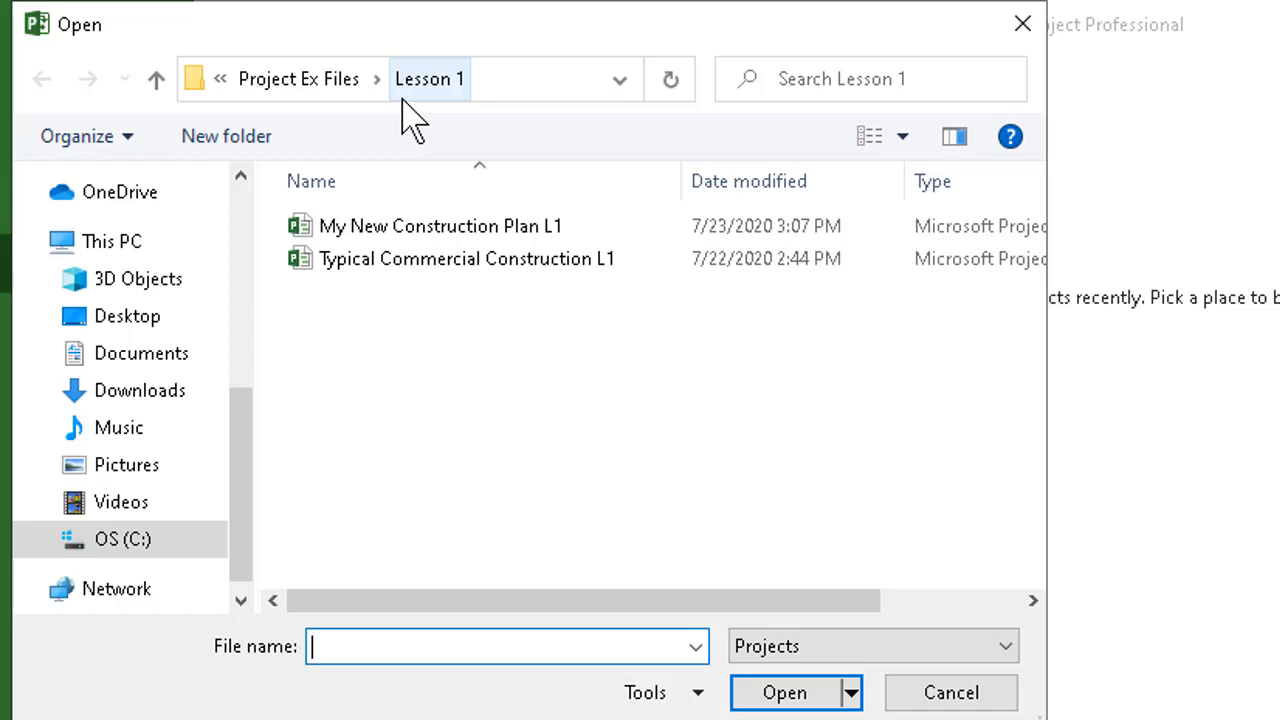
pyautogui.click(510, 285)
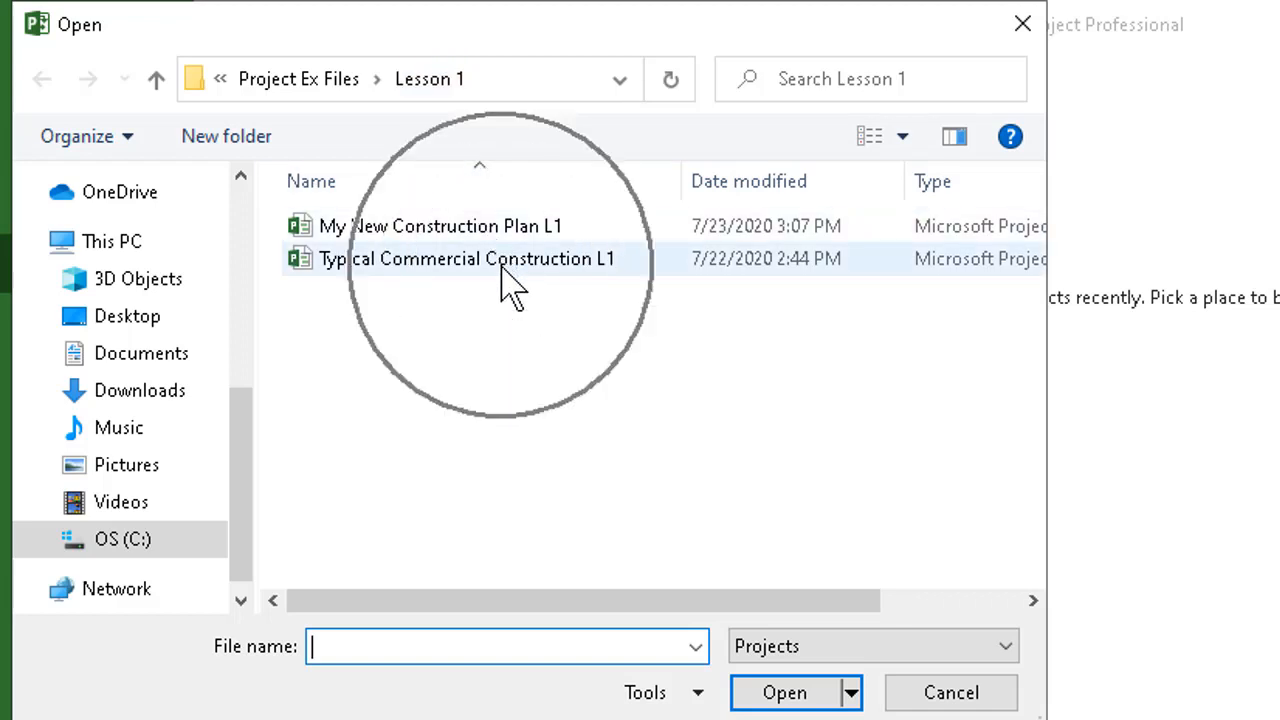
pyautogui.doubleClick(510, 285)
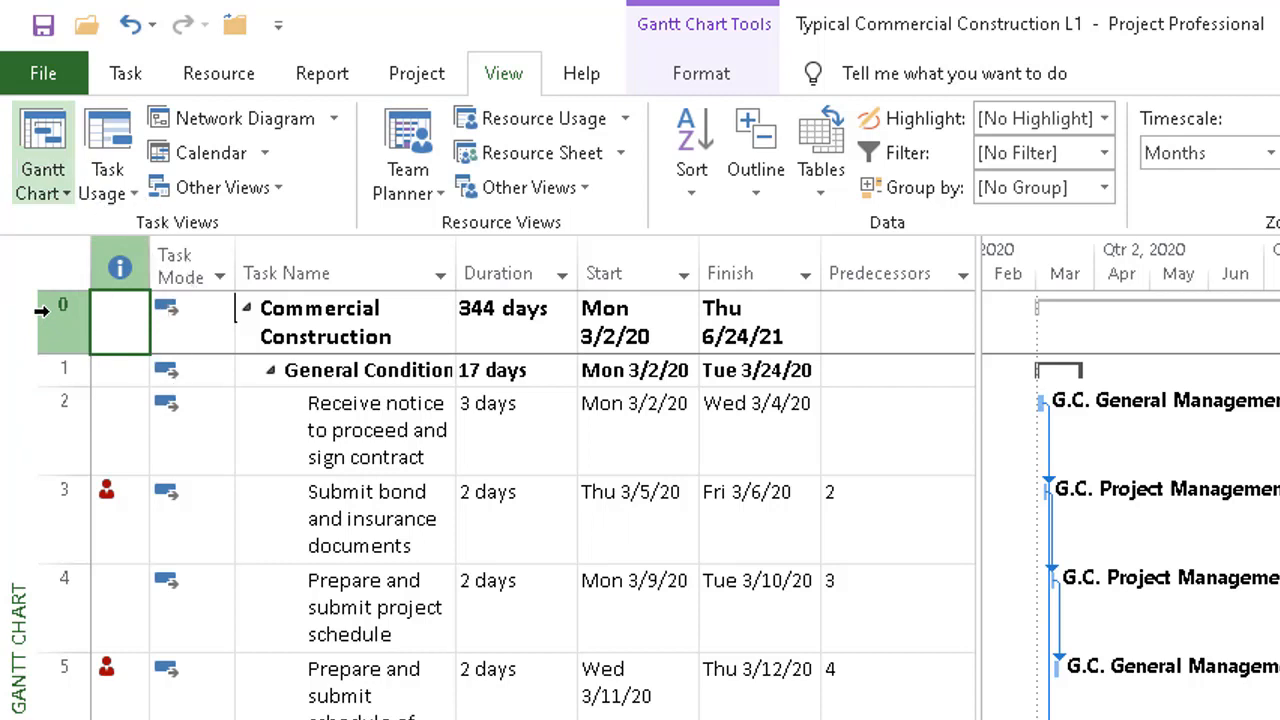
# Display the Gantt chart formatting commands and narrow the task table to give the bar chart more width.
pyautogui.click(718, 78)
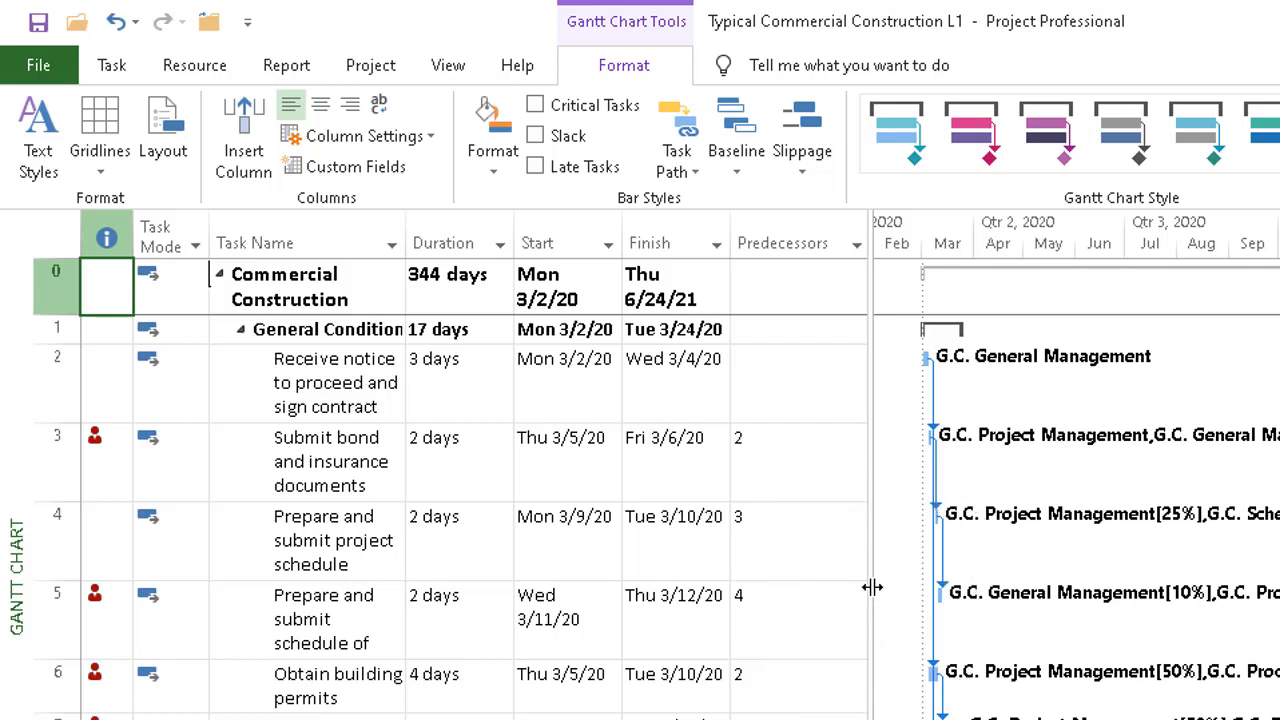
pyautogui.moveTo(872, 587); pyautogui.dragTo(770, 582)
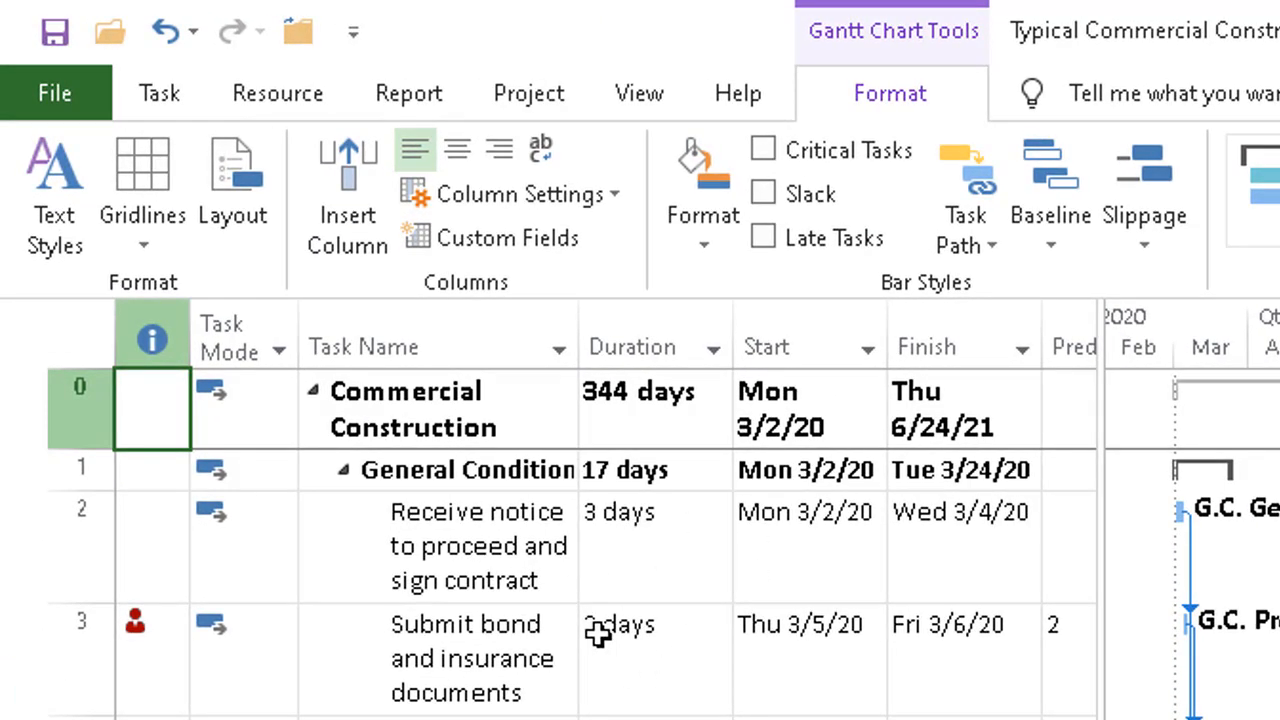
# Set the duration of the task "Receive notice to proceed and sign contract" to 6 days.
pyautogui.click(651, 541)
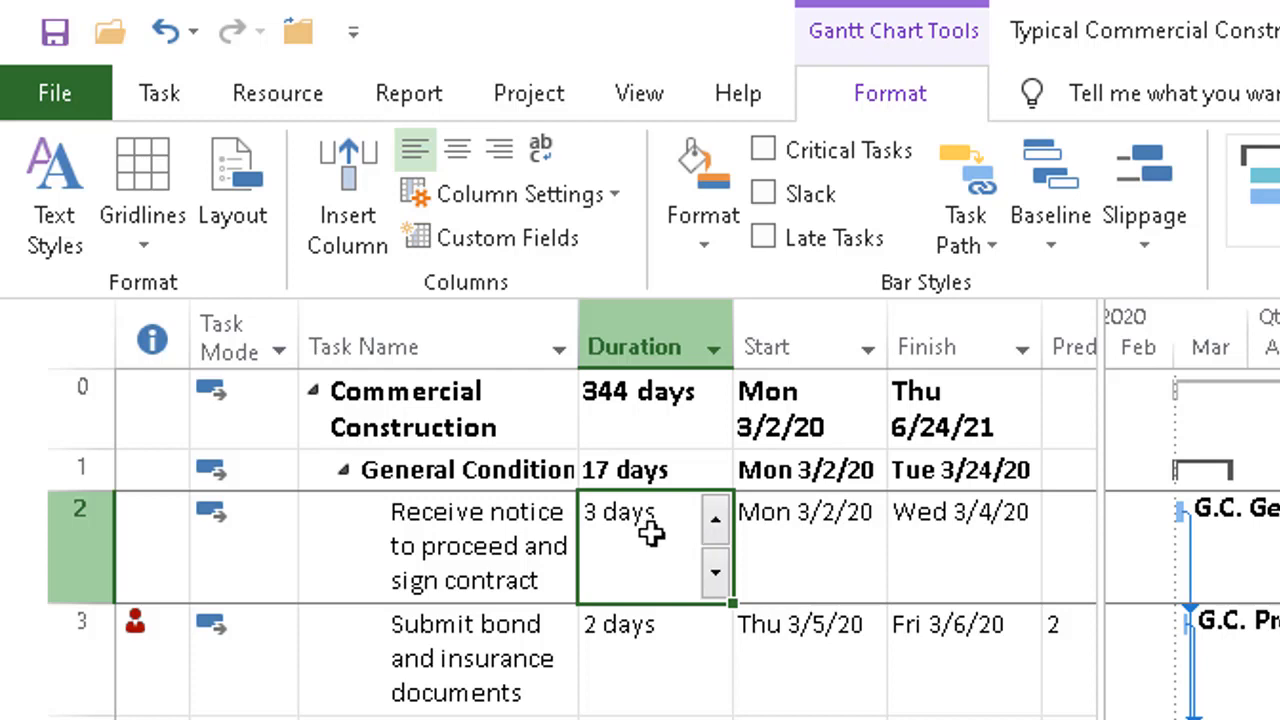
pyautogui.click(716, 525)
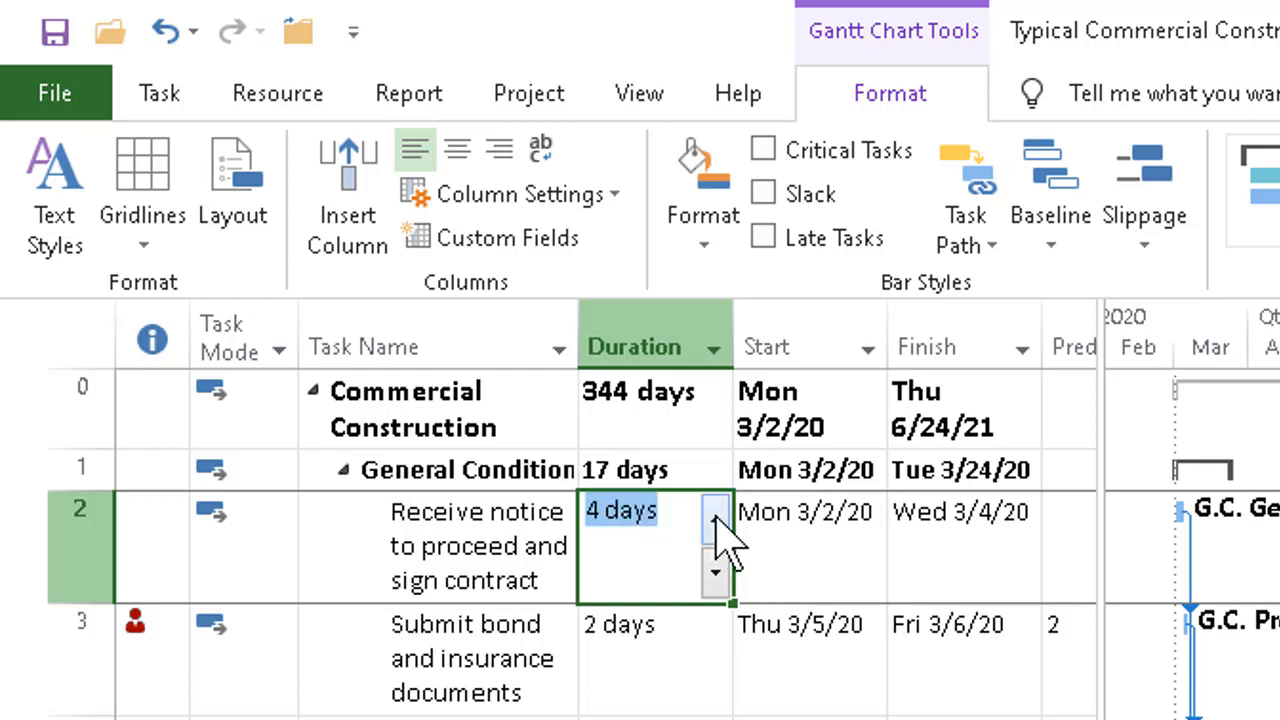
pyautogui.click(716, 525)
pyautogui.click(716, 525)
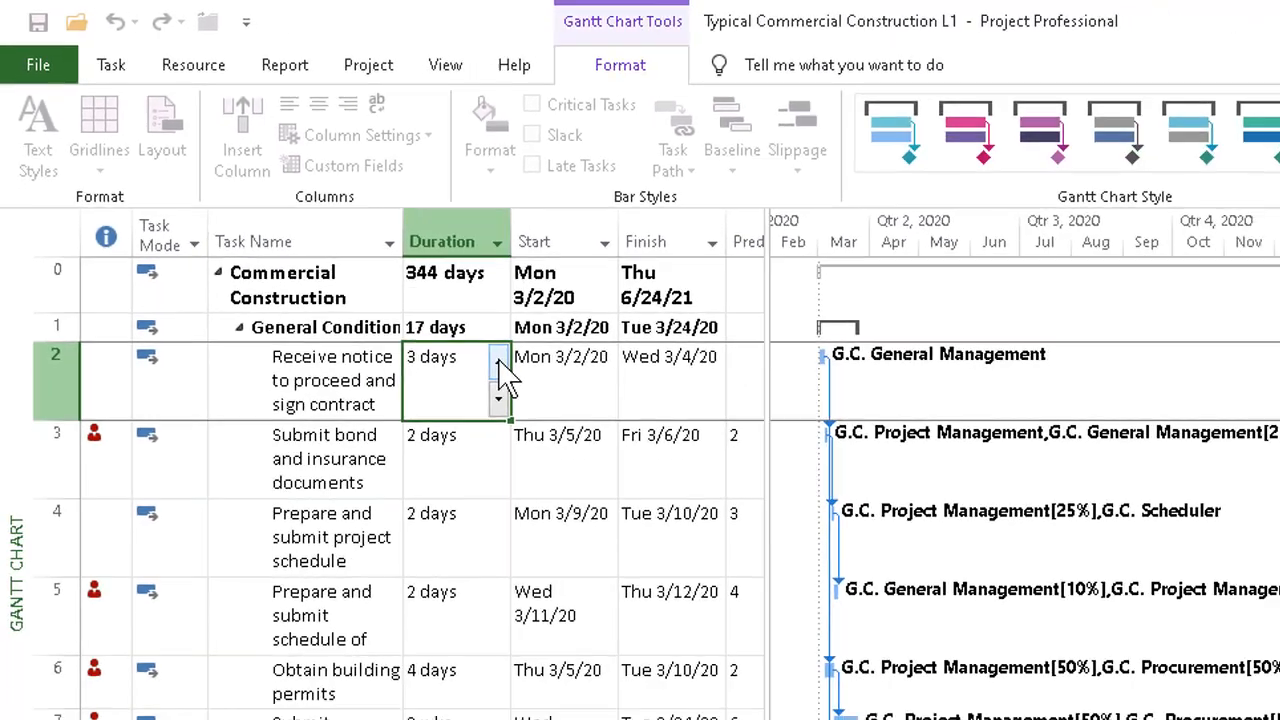
pyautogui.press('Return')
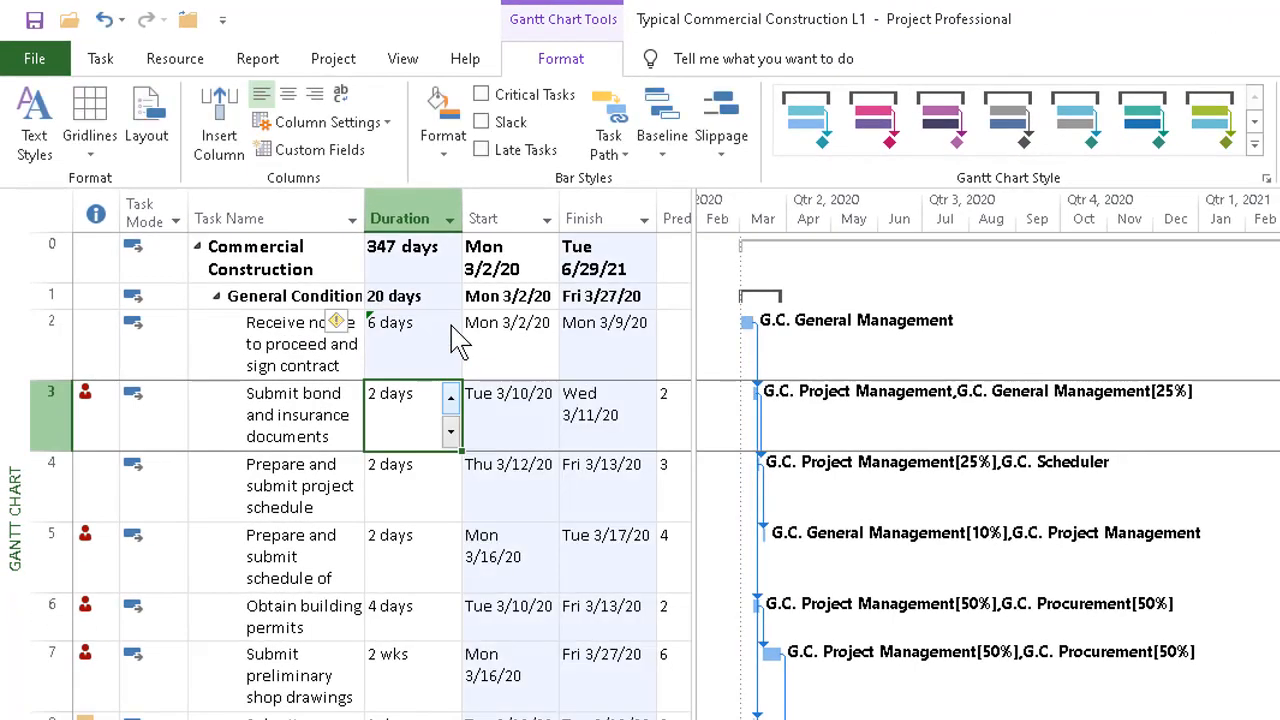
# Check the Gantt bar of the "Receive notice to proceed and sign contract" task and undo its duration change.
pyautogui.click(750, 333)
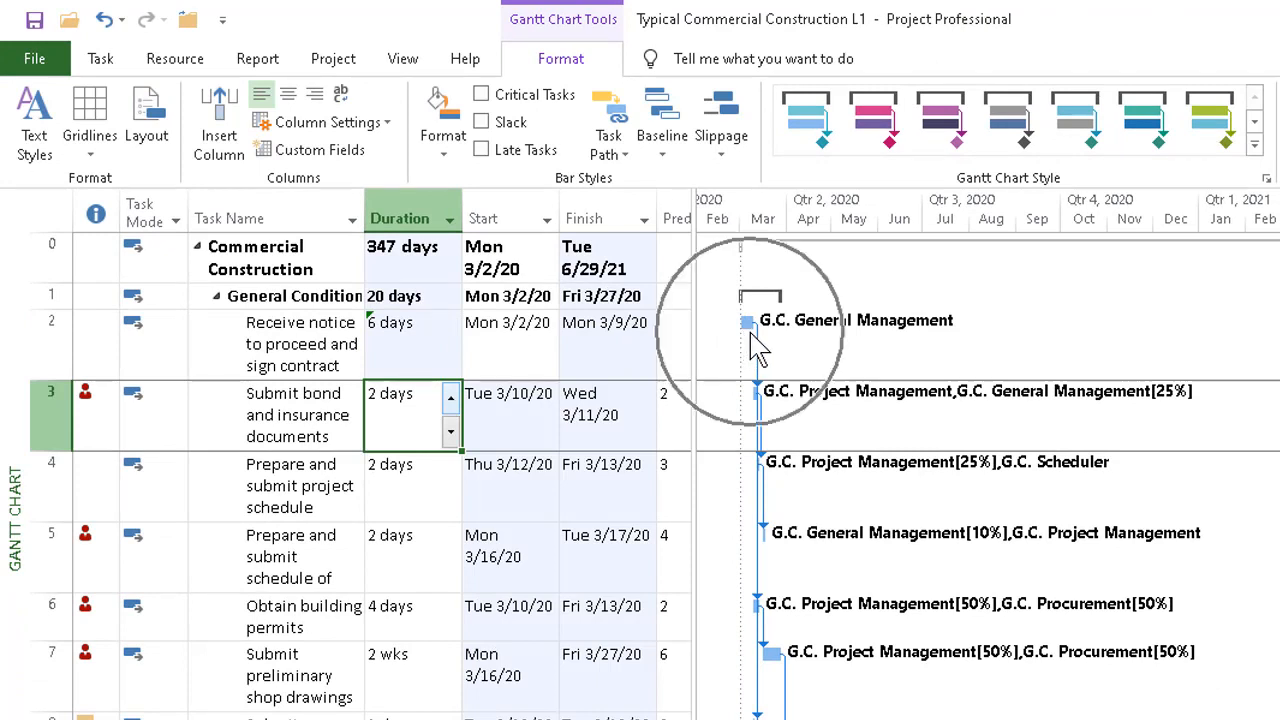
pyautogui.press('ctrl')
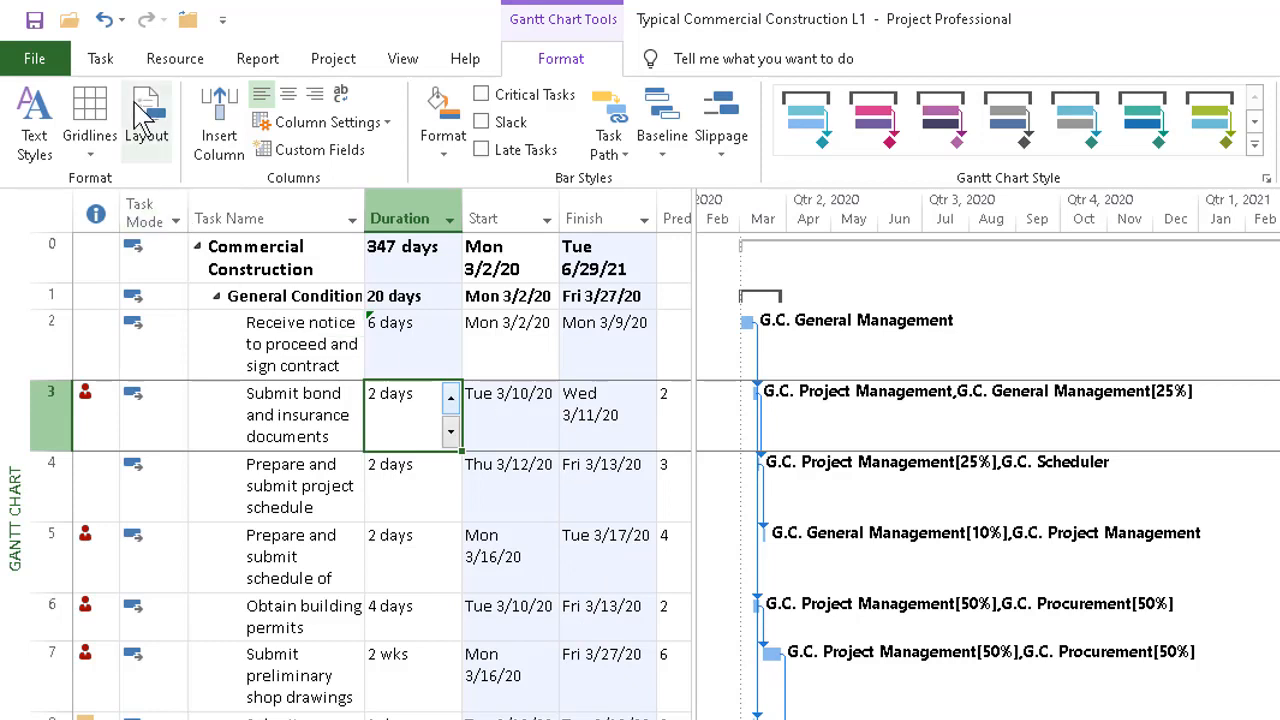
pyautogui.click(104, 20)
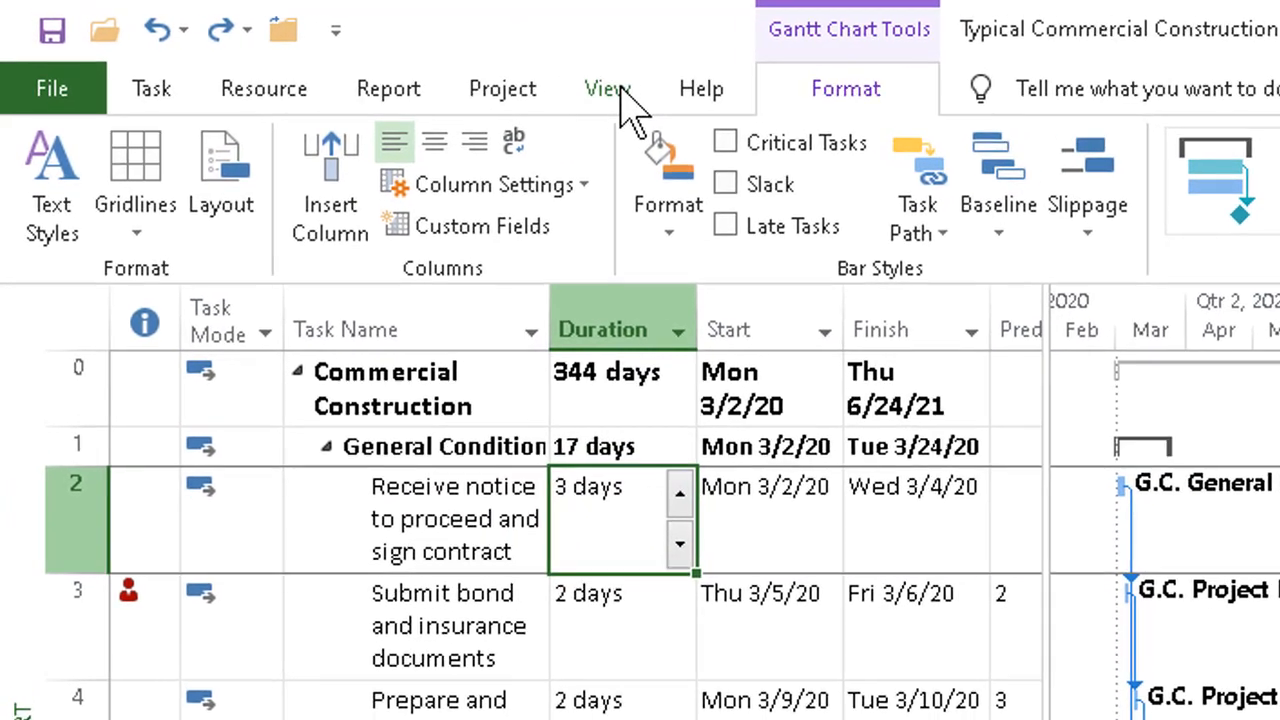
# Switch to the Resource Sheet and inspect the G.C. Project Management resource, its maximum units, and the G.C. Scheduler resource.
pyautogui.click(610, 90)
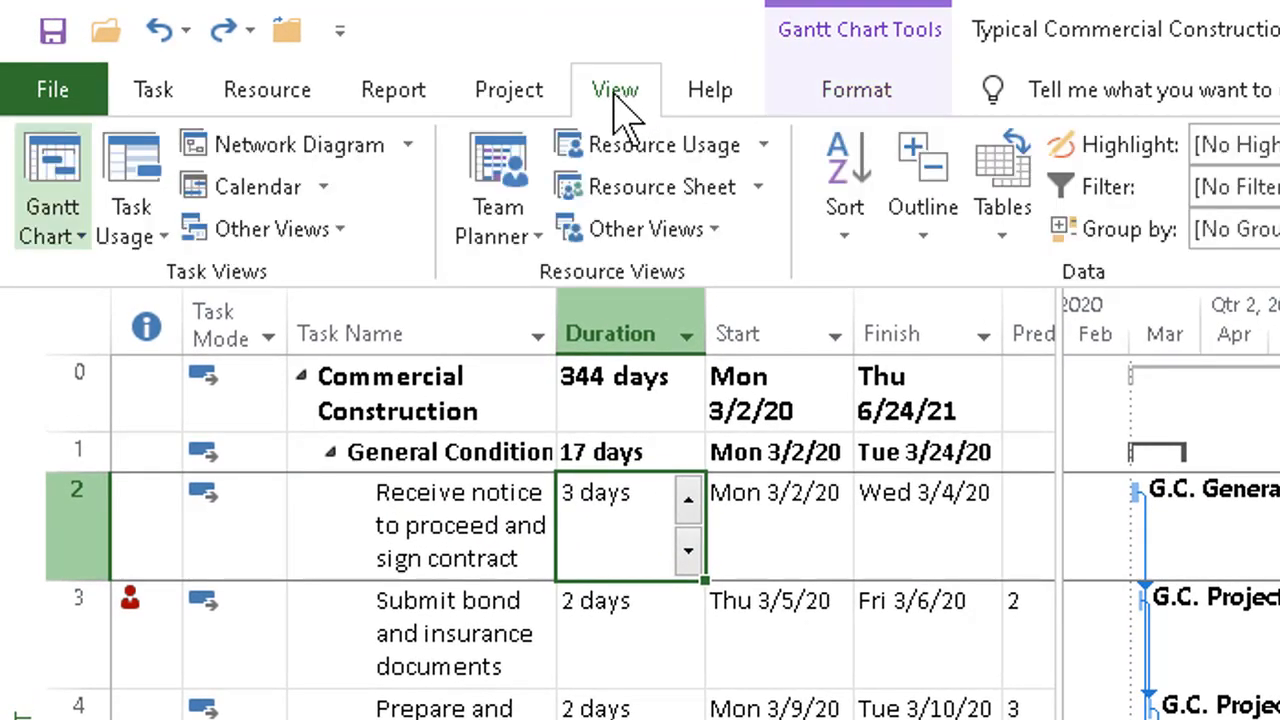
pyautogui.click(642, 190)
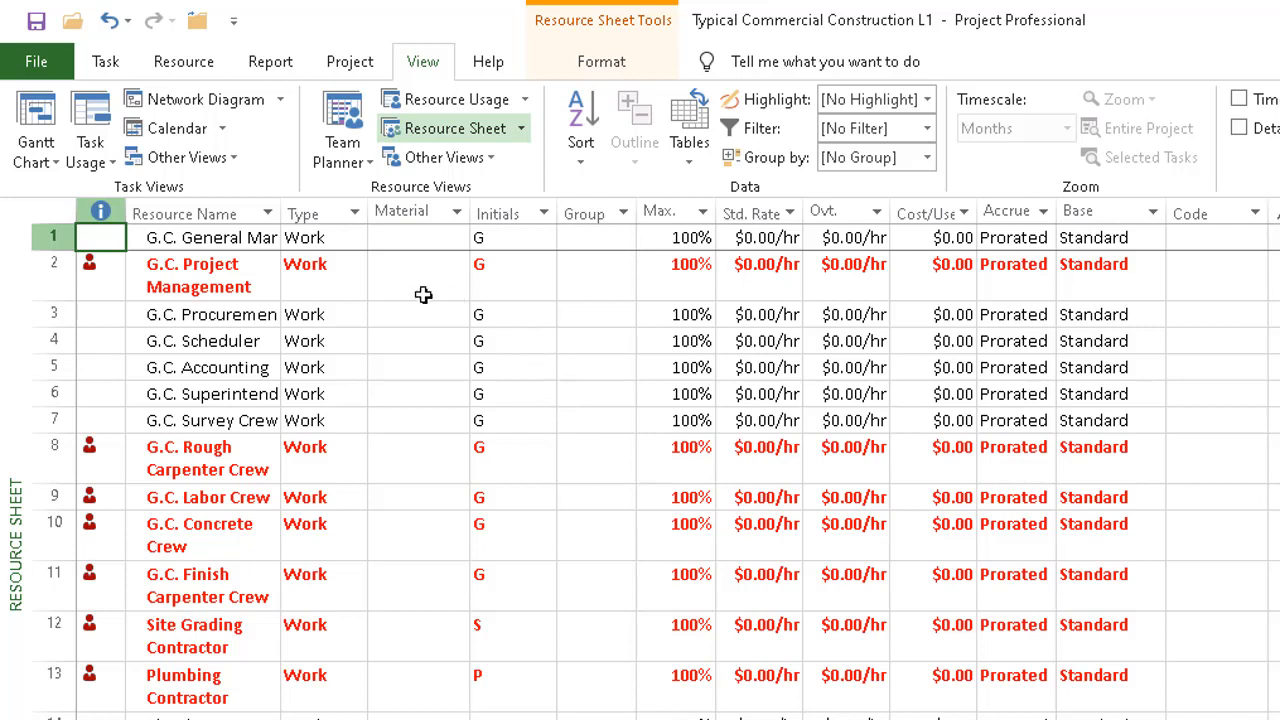
pyautogui.click(231, 279)
pyautogui.click(655, 262)
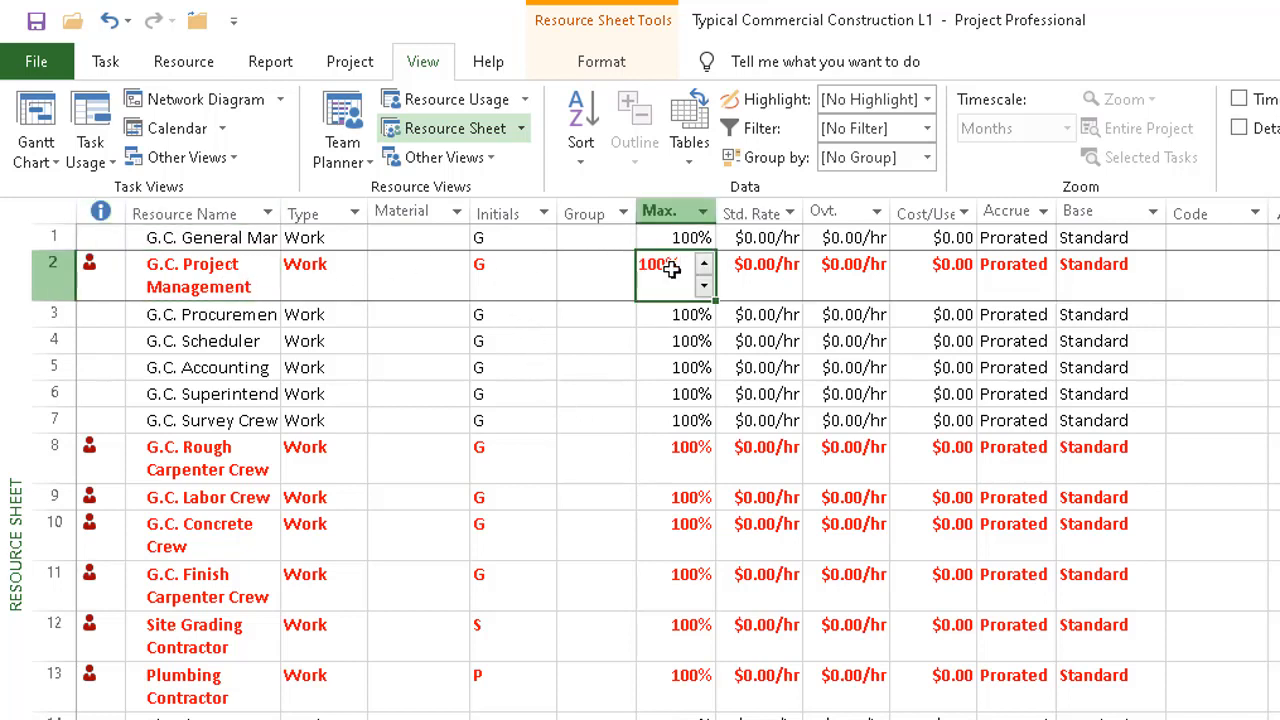
pyautogui.click(236, 342)
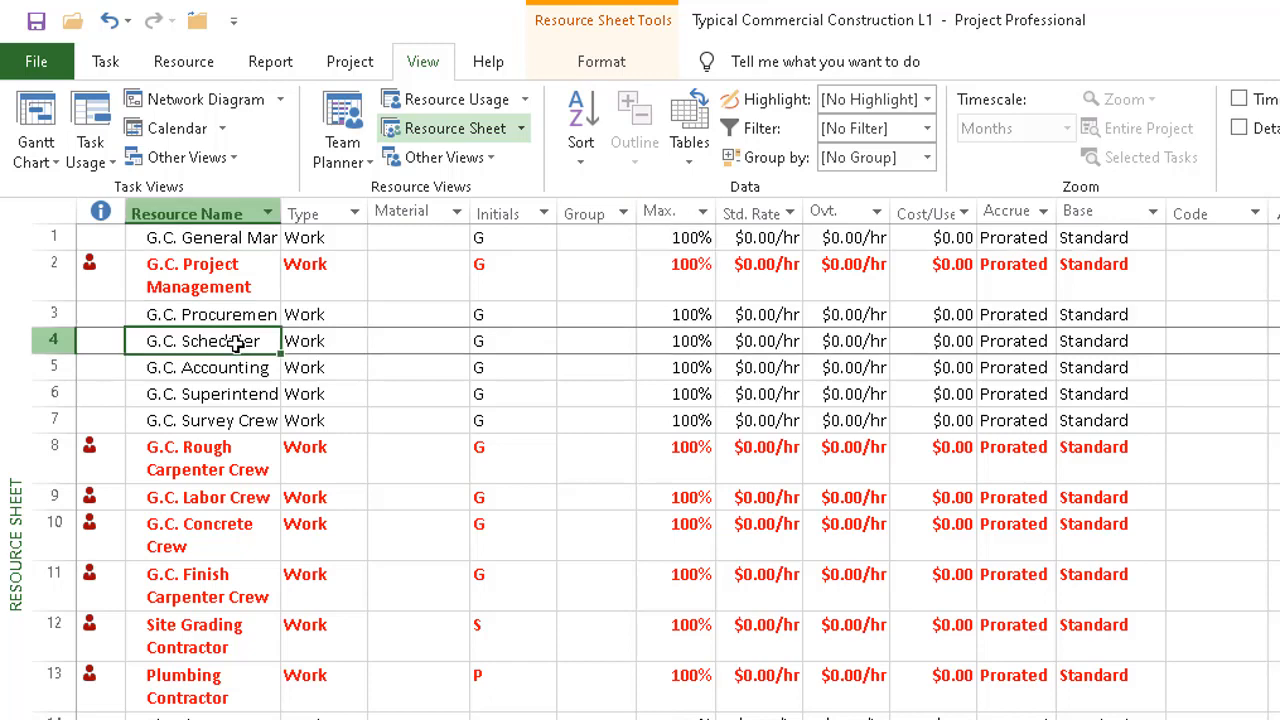